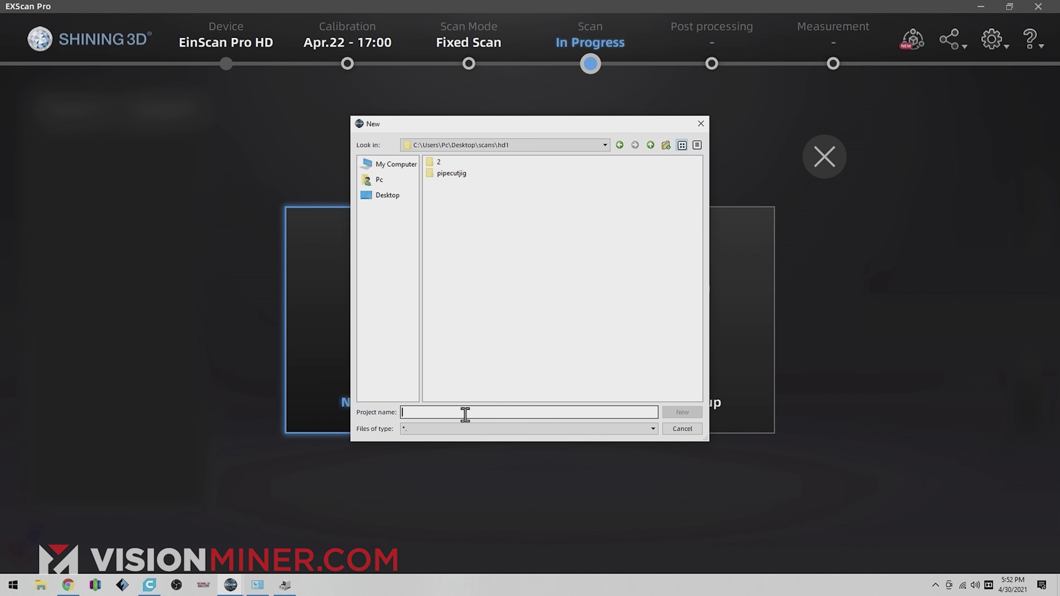
Create the project 'bigjig', keeping Non-texture Scan after the missing texture camera warning
{"action": "type", "text": "bigjig"}
{"action": "key", "text": "Return"}
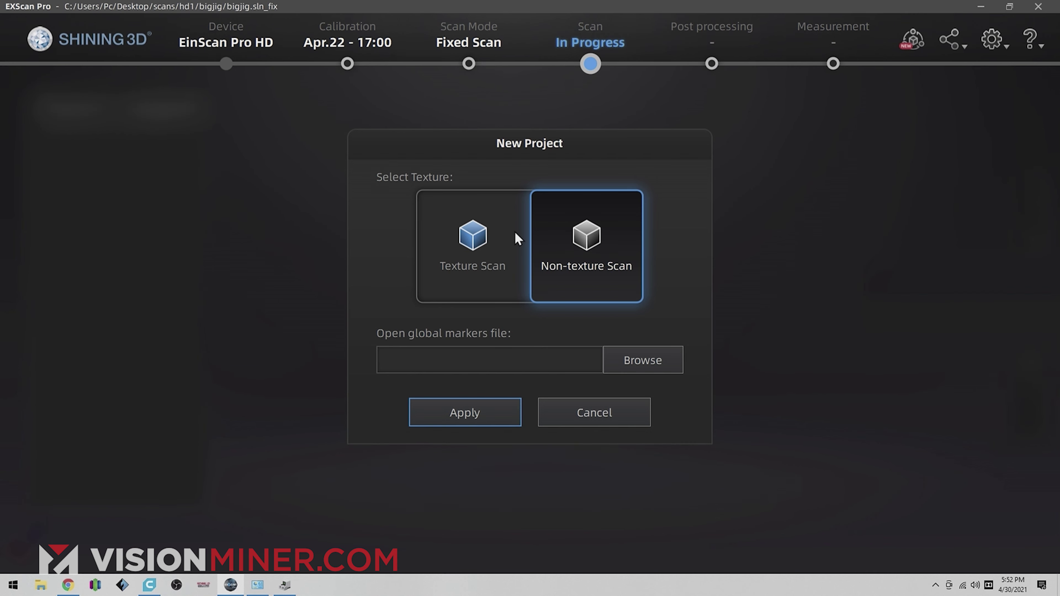
{"action": "left_click", "coordinate": [517, 238]}
{"action": "left_click", "coordinate": [534, 321]}
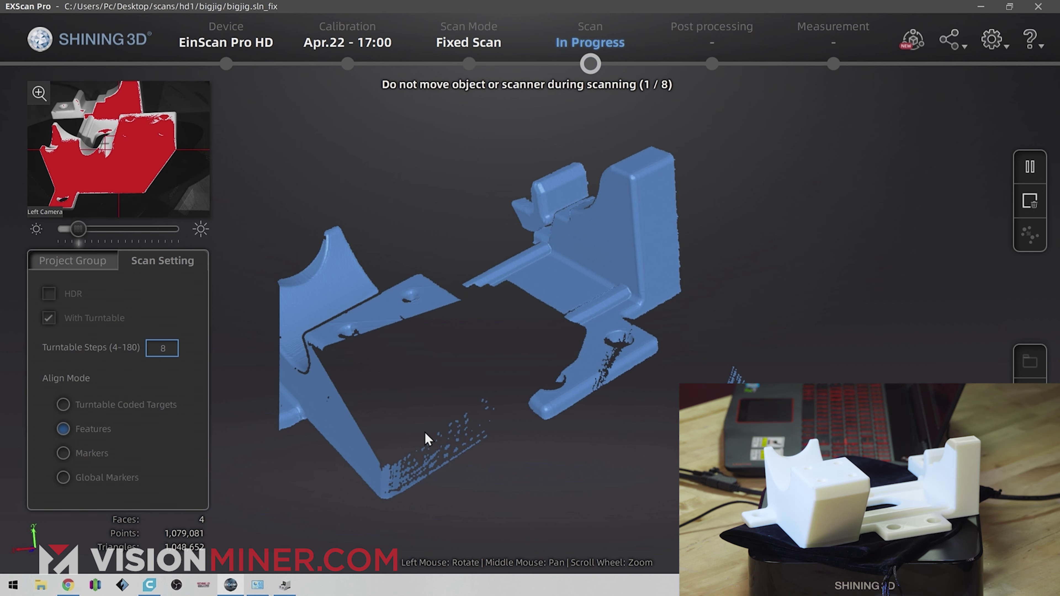
Rotate the growing model from several sides, including below, as scans 1 to 8 arrive
{"action": "left_click_drag", "start_coordinate": [428, 438], "coordinate": [712, 360]}
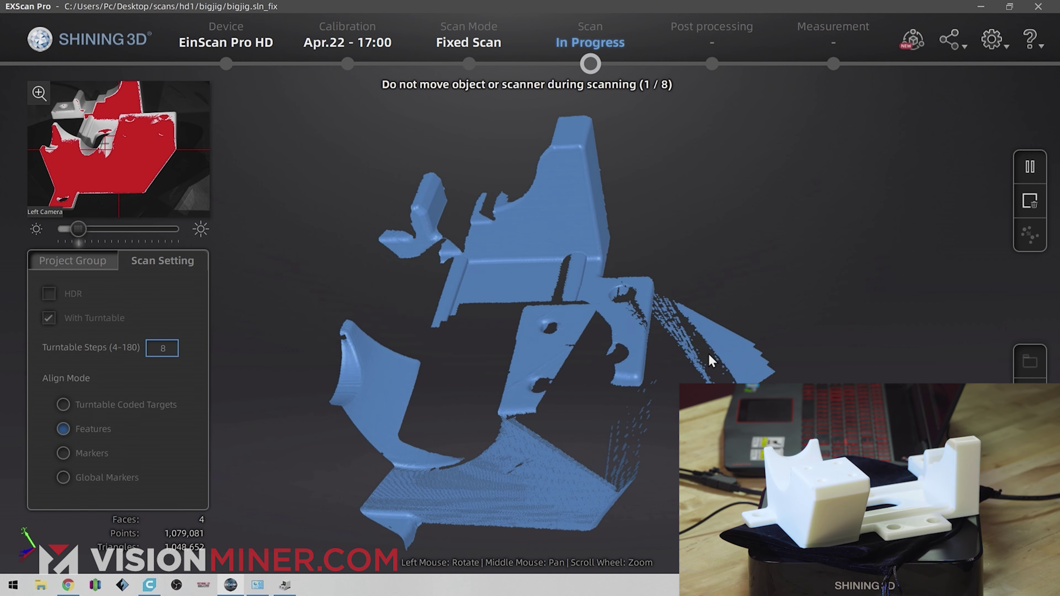
{"action": "left_click_drag", "start_coordinate": [626, 424], "coordinate": [521, 374]}
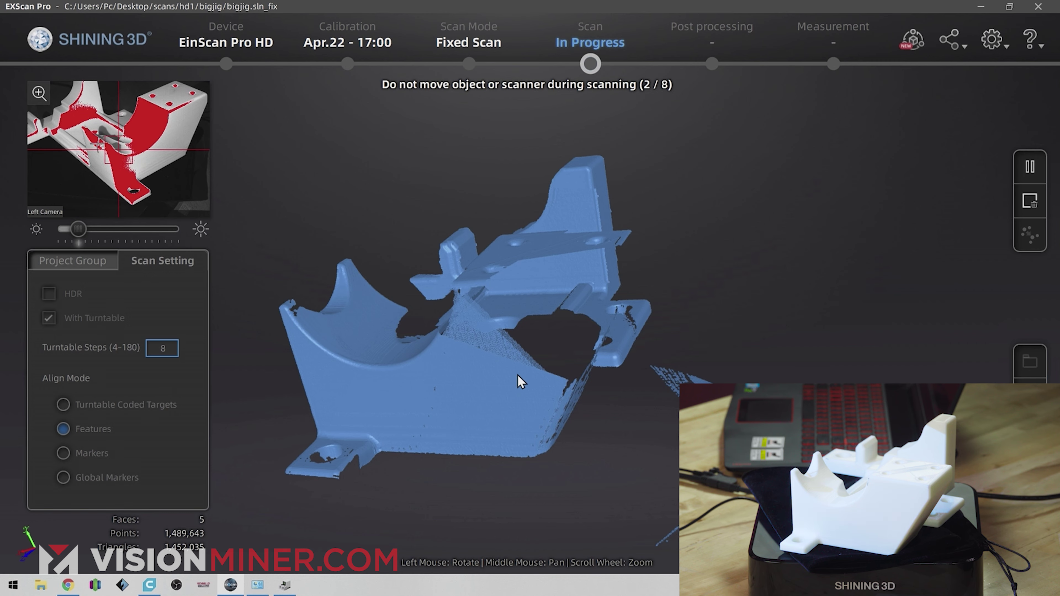
{"action": "left_click_drag", "start_coordinate": [498, 362], "coordinate": [567, 401]}
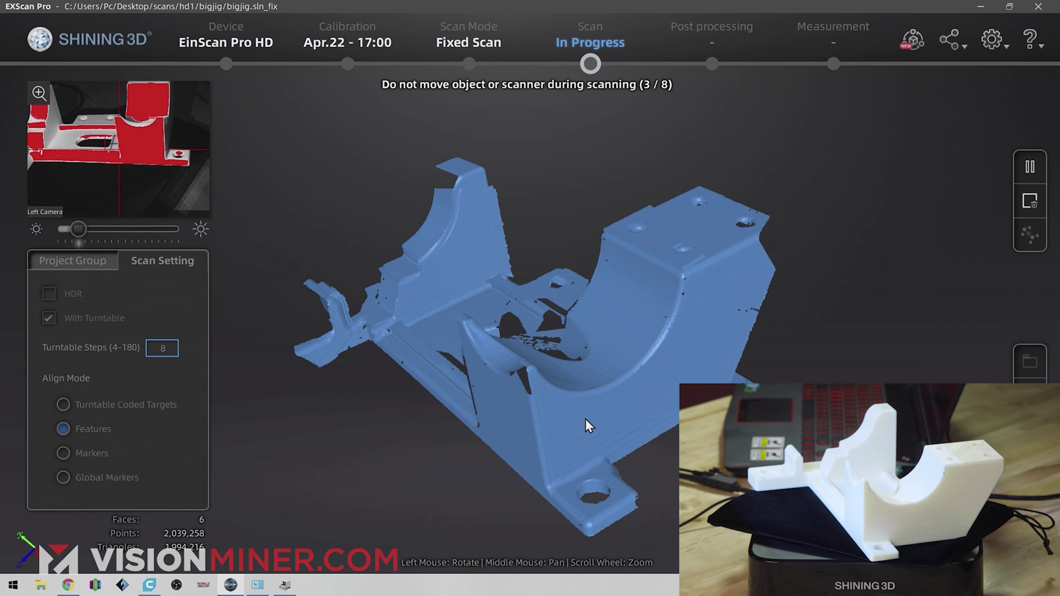
{"action": "left_click_drag", "start_coordinate": [791, 380], "coordinate": [776, 363]}
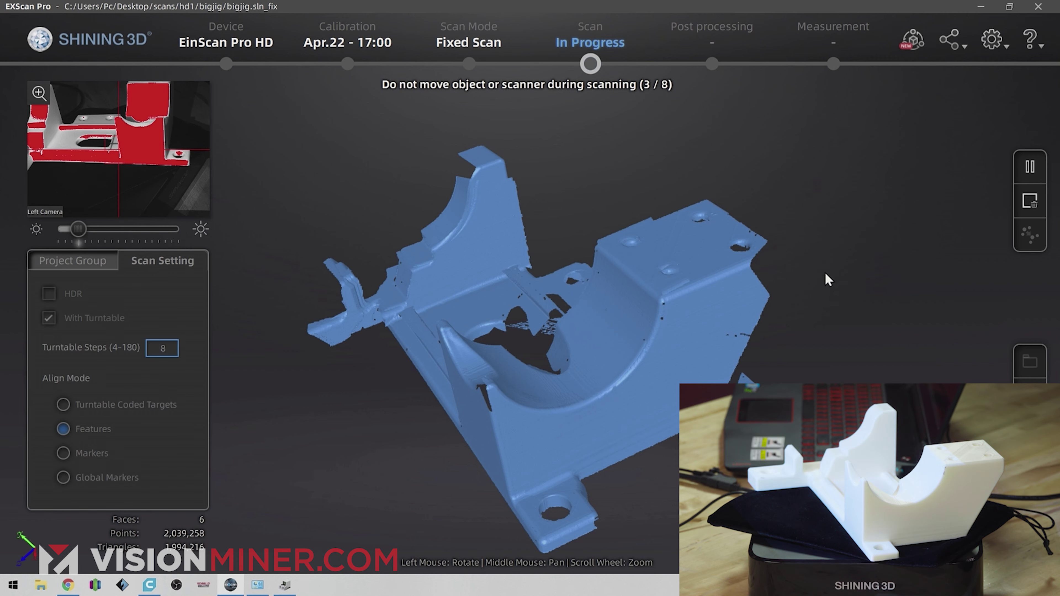
{"action": "left_click_drag", "start_coordinate": [829, 280], "coordinate": [557, 373]}
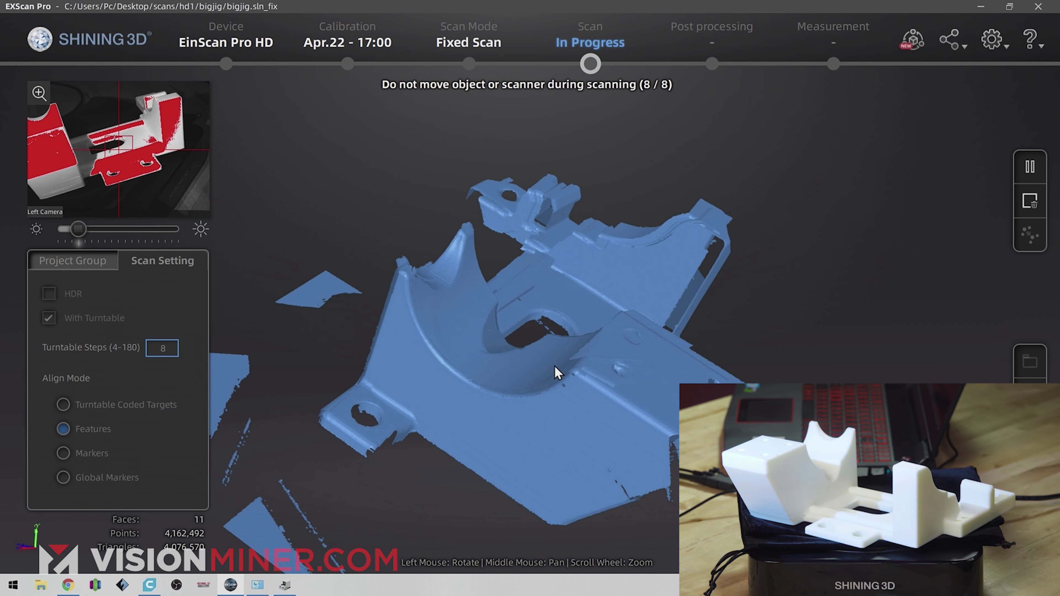
{"action": "left_click_drag", "start_coordinate": [452, 400], "coordinate": [339, 280]}
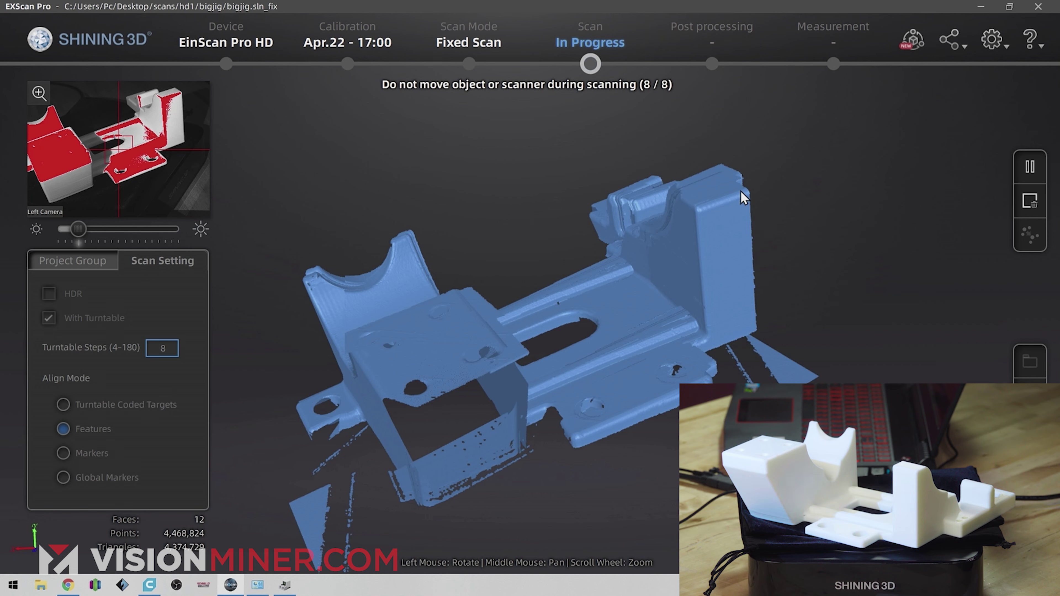
{"action": "left_click_drag", "start_coordinate": [557, 318], "coordinate": [514, 246]}
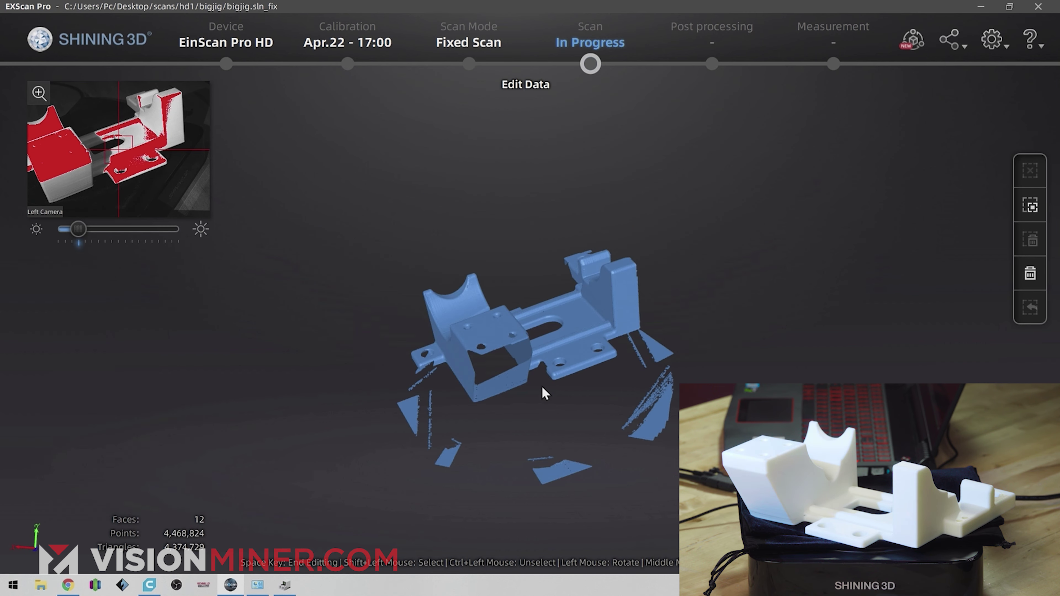
Lasso the jig and invert the selection onto the stray fragments, leaving 4,288,376 points
{"action": "left_click_drag", "start_coordinate": [542, 393], "coordinate": [618, 317]}
{"action": "scroll", "coordinate": [630, 329], "scroll_direction": "up", "scroll_amount": 5}
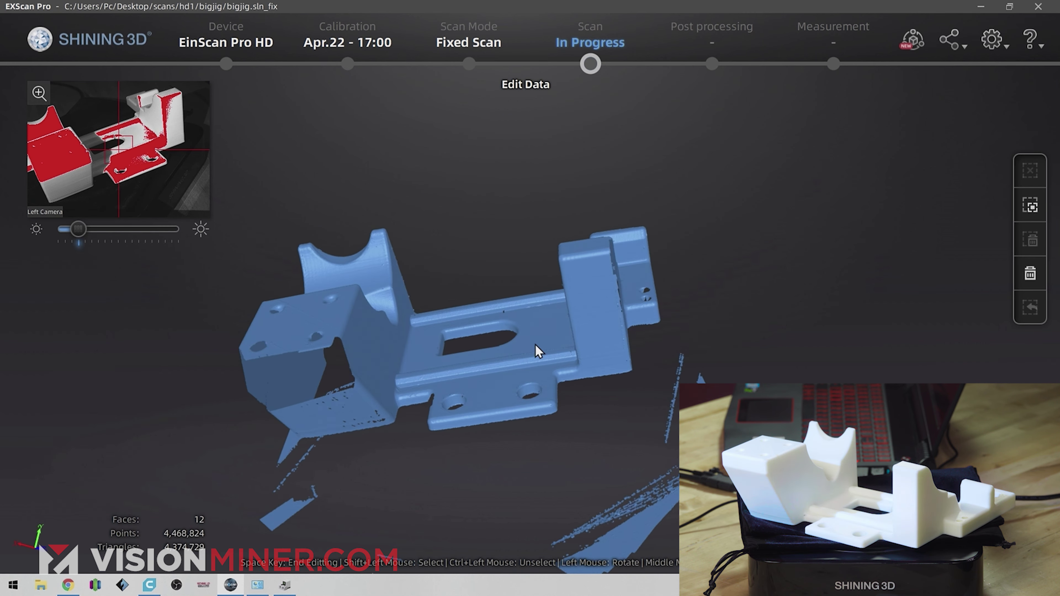
{"action": "left_click_drag", "start_coordinate": [537, 351], "coordinate": [356, 325]}
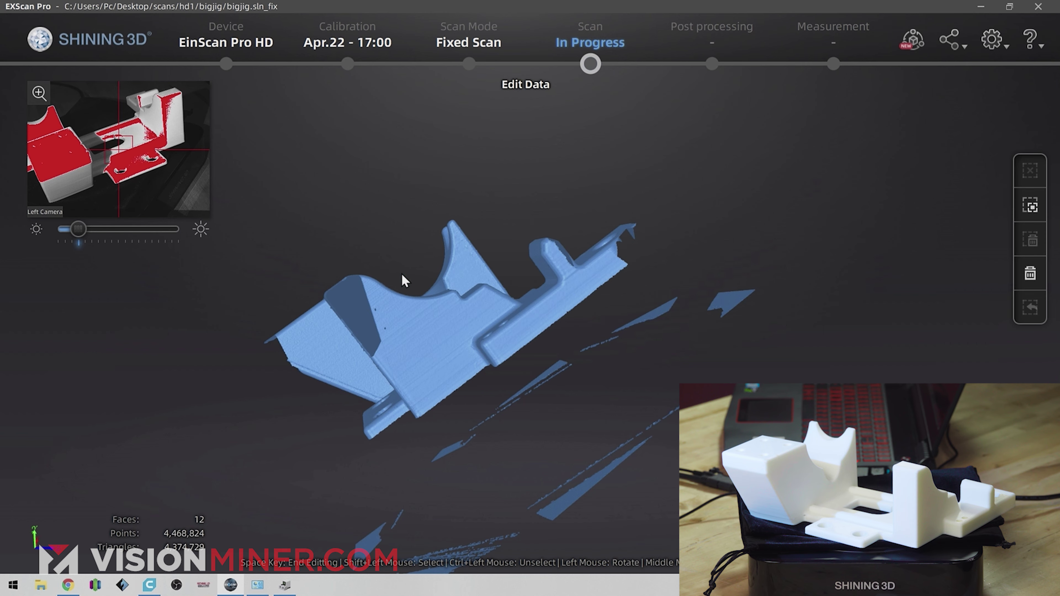
{"action": "left_click_drag", "start_coordinate": [560, 240], "coordinate": [542, 409]}
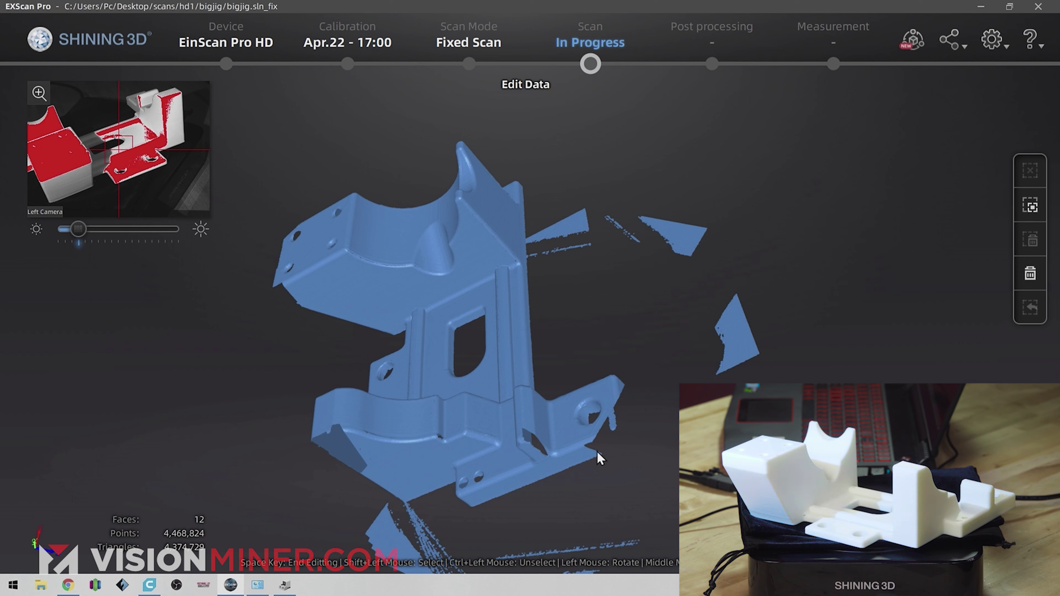
{"action": "left_click_drag", "start_coordinate": [600, 458], "coordinate": [532, 344]}
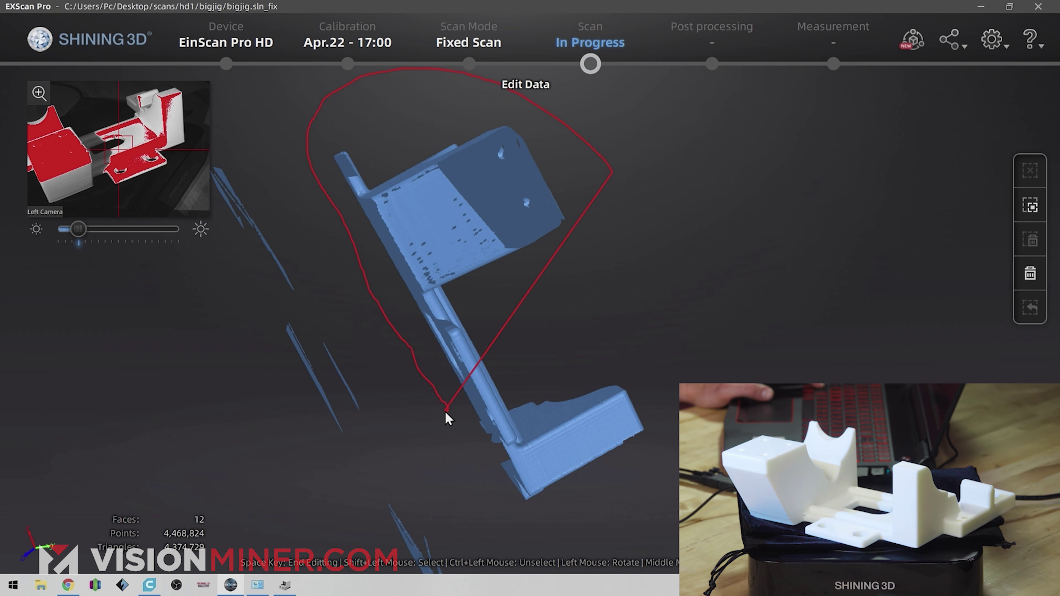
{"action": "left_click_drag", "start_coordinate": [683, 209], "coordinate": [694, 212], "text": "shift"}
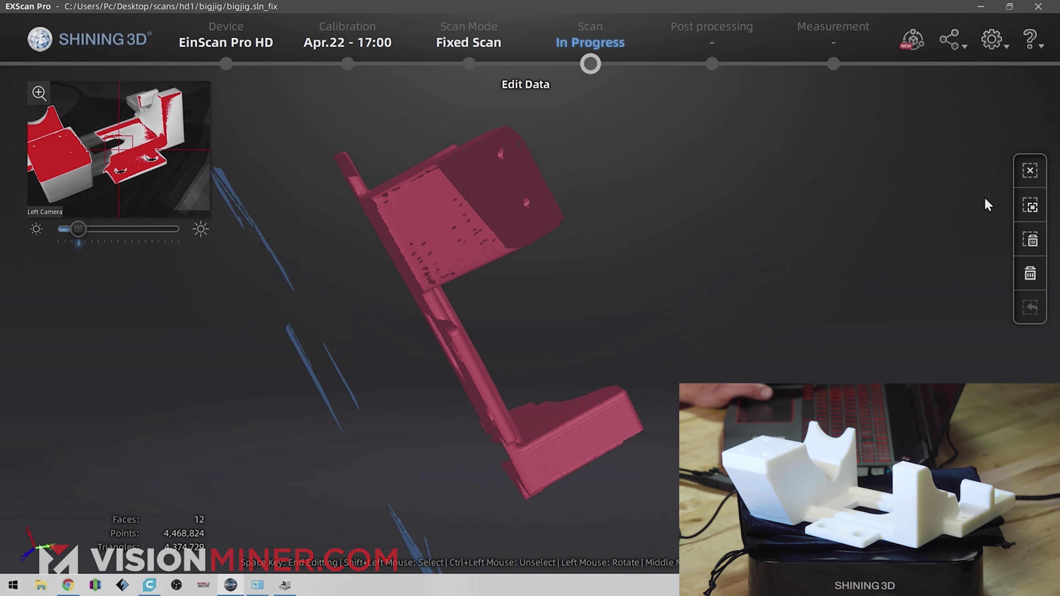
{"action": "left_click", "coordinate": [1030, 205]}
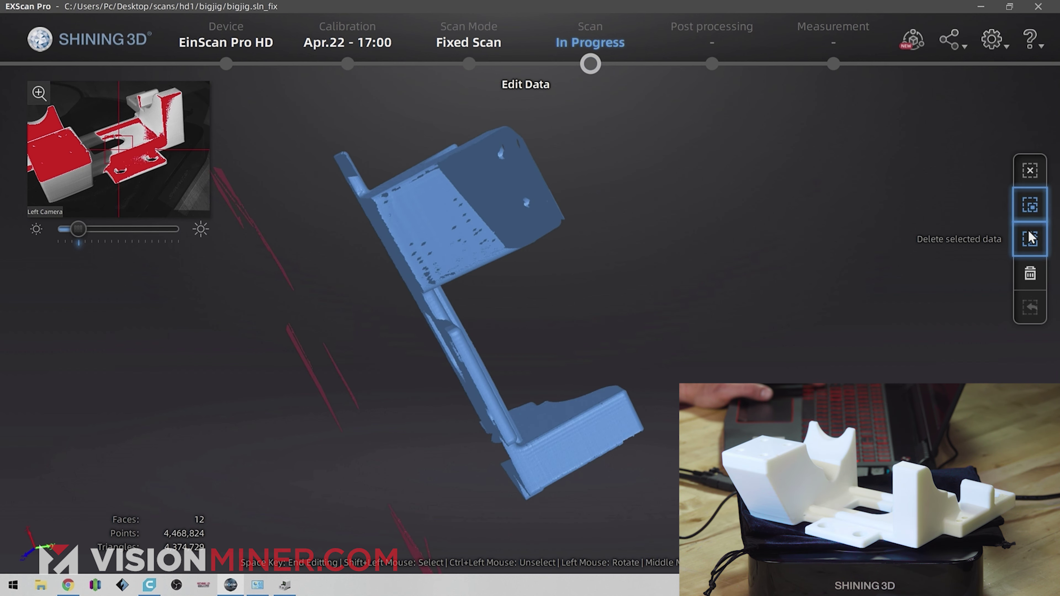
{"action": "left_click_drag", "start_coordinate": [732, 259], "coordinate": [500, 330]}
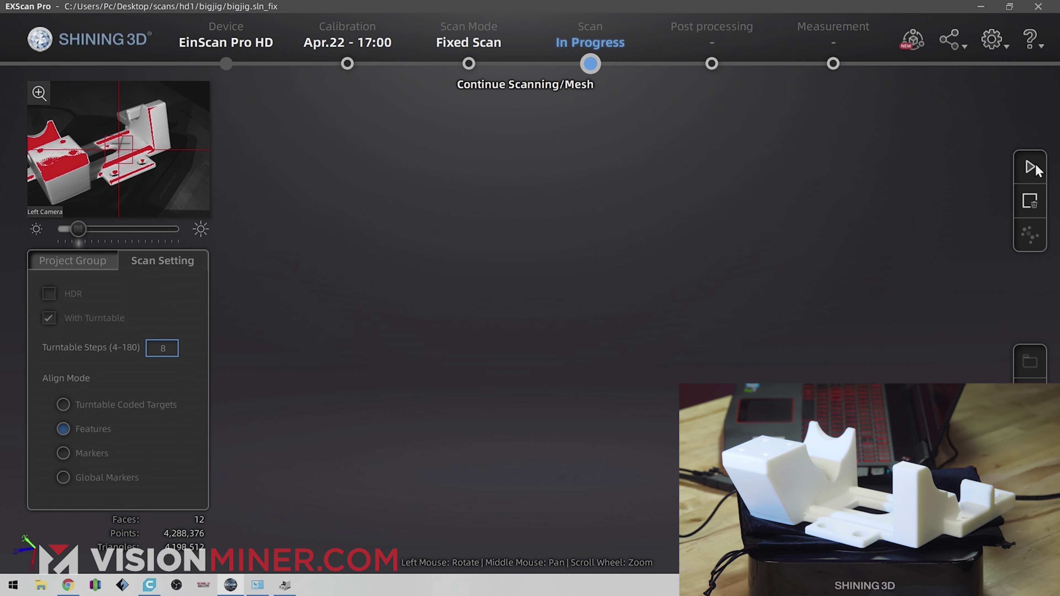
Run another turntable scan round for Group2 and check it from top-down and edge-on views
{"action": "left_click", "coordinate": [1035, 166]}
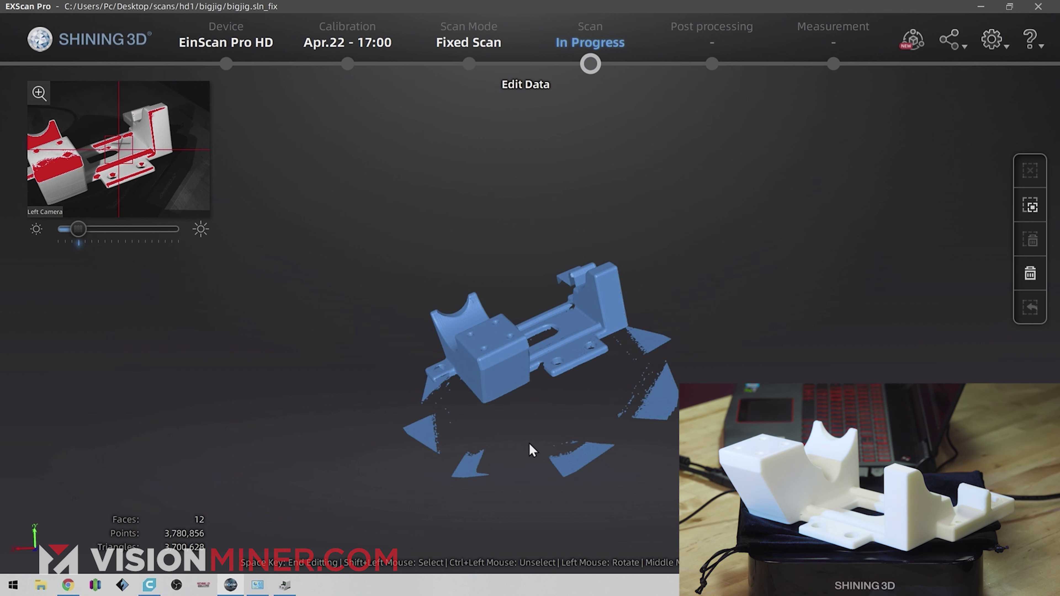
{"action": "left_click_drag", "start_coordinate": [369, 301], "coordinate": [540, 379]}
{"action": "scroll", "coordinate": [540, 379], "scroll_direction": "up", "scroll_amount": 5}
{"action": "left_click_drag", "start_coordinate": [601, 399], "coordinate": [607, 287]}
{"action": "scroll", "coordinate": [585, 334], "scroll_direction": "up", "scroll_amount": 2}
{"action": "scroll", "coordinate": [584, 292], "scroll_direction": "down", "scroll_amount": 5}
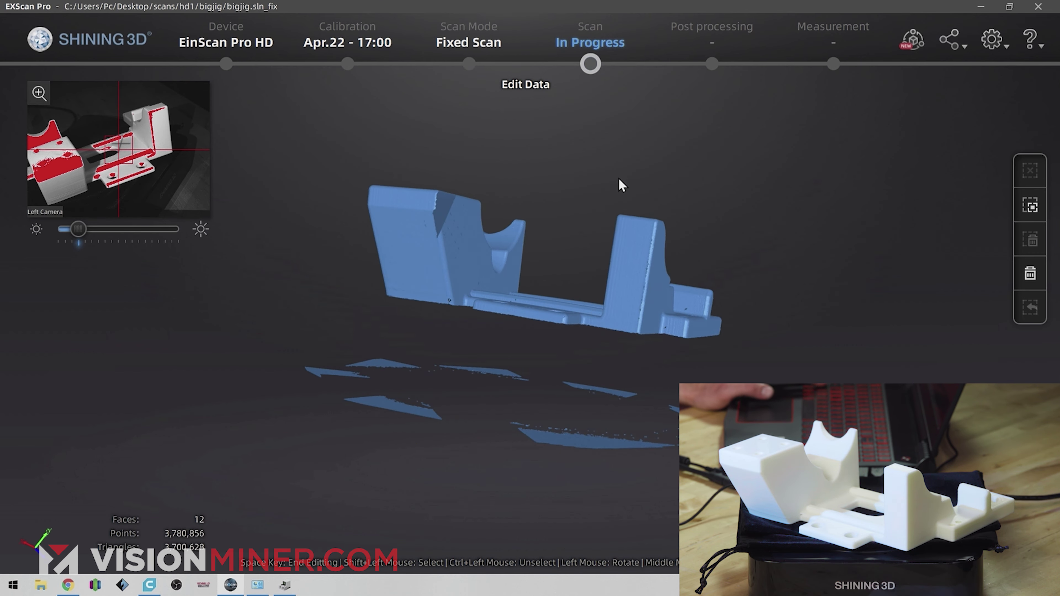
{"action": "left_click_drag", "start_coordinate": [643, 378], "coordinate": [654, 346]}
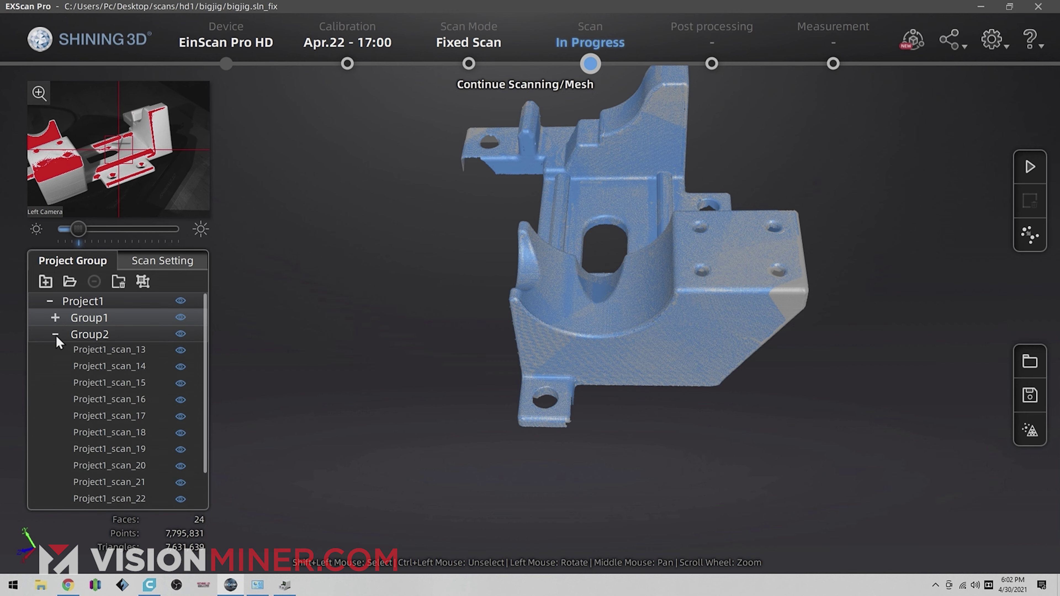
Toggle Group1 and Group2 visibility to view each alone, then show both together
{"action": "left_click", "coordinate": [55, 335]}
{"action": "left_click", "coordinate": [180, 317]}
{"action": "left_click", "coordinate": [180, 318]}
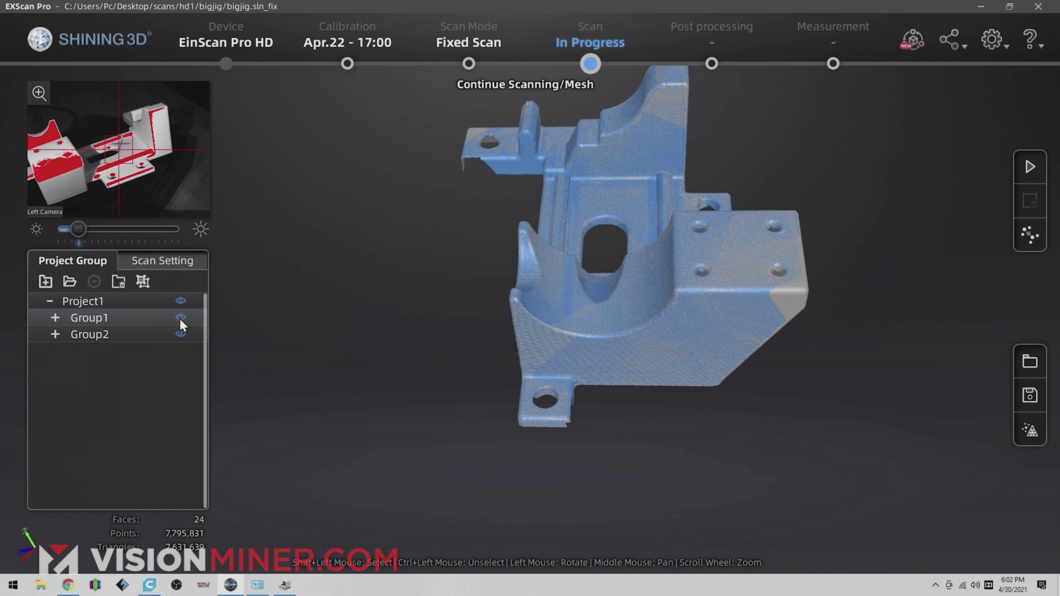
{"action": "left_click", "coordinate": [181, 318]}
{"action": "left_click", "coordinate": [180, 334]}
{"action": "left_click", "coordinate": [181, 317]}
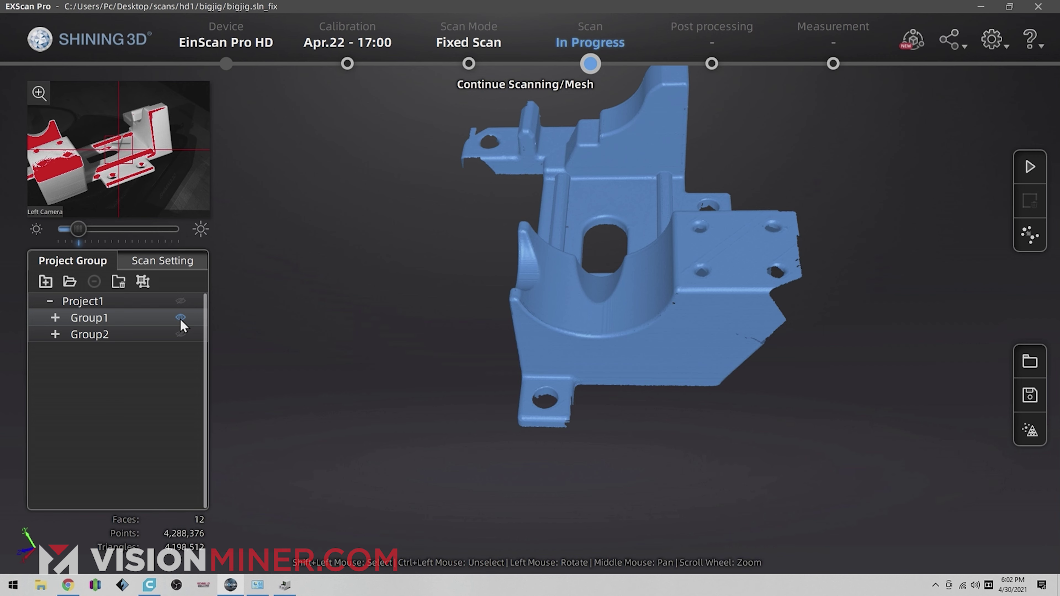
{"action": "left_click", "coordinate": [181, 334]}
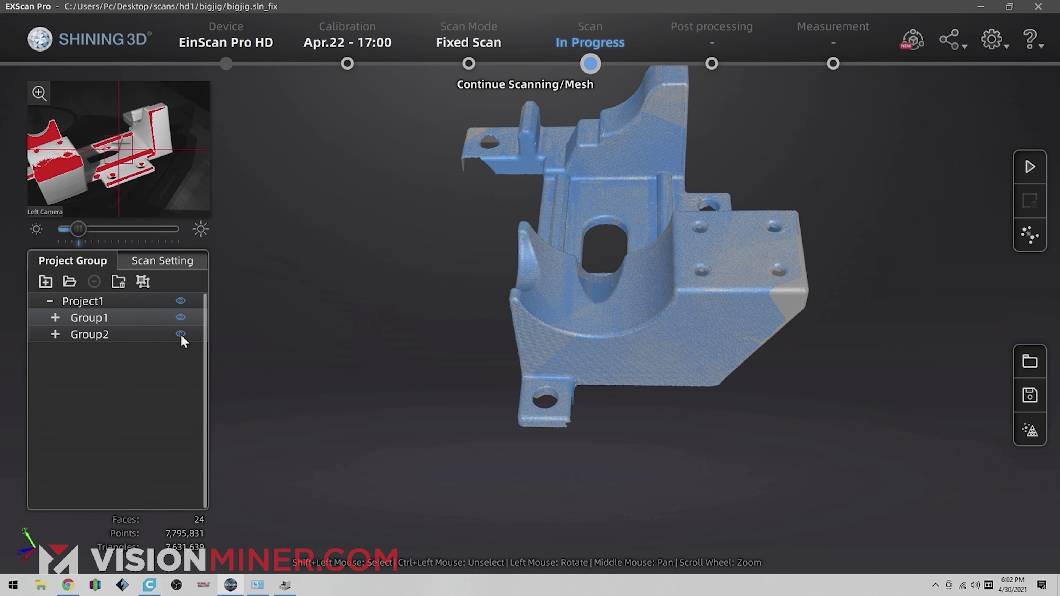
{"action": "left_click_drag", "start_coordinate": [376, 389], "coordinate": [684, 251]}
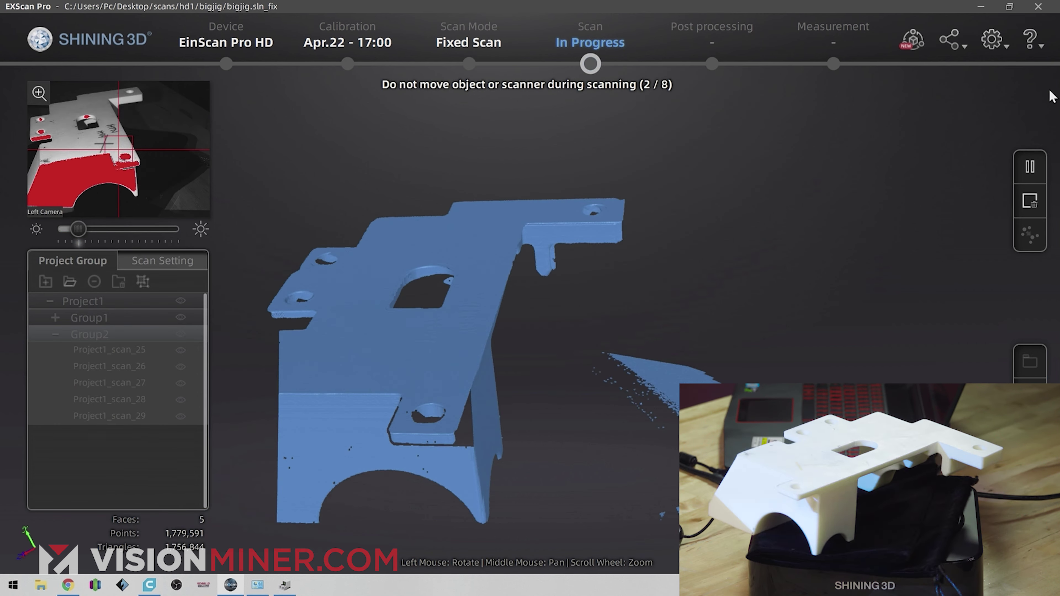
Rotate the flipped-side scan to check its coverage as the round runs to 8/8
{"action": "mouse_move", "coordinate": [477, 301]}
{"action": "left_mouse_down"}
{"action": "mouse_move", "coordinate": [591, 272]}
{"action": "mouse_move", "coordinate": [608, 300]}
{"action": "mouse_move", "coordinate": [559, 353]}
{"action": "mouse_move", "coordinate": [738, 294]}
{"action": "mouse_move", "coordinate": [509, 315]}
{"action": "mouse_move", "coordinate": [606, 315]}
{"action": "mouse_move", "coordinate": [440, 310]}
{"action": "mouse_move", "coordinate": [578, 306]}
{"action": "left_mouse_up"}
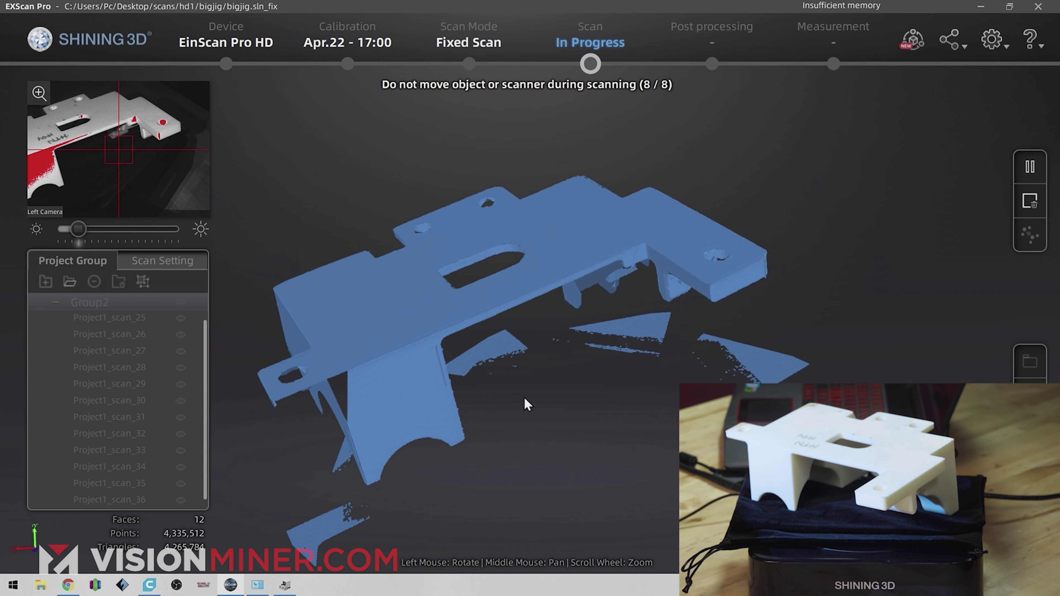
{"action": "left_click_drag", "start_coordinate": [466, 507], "coordinate": [468, 261]}
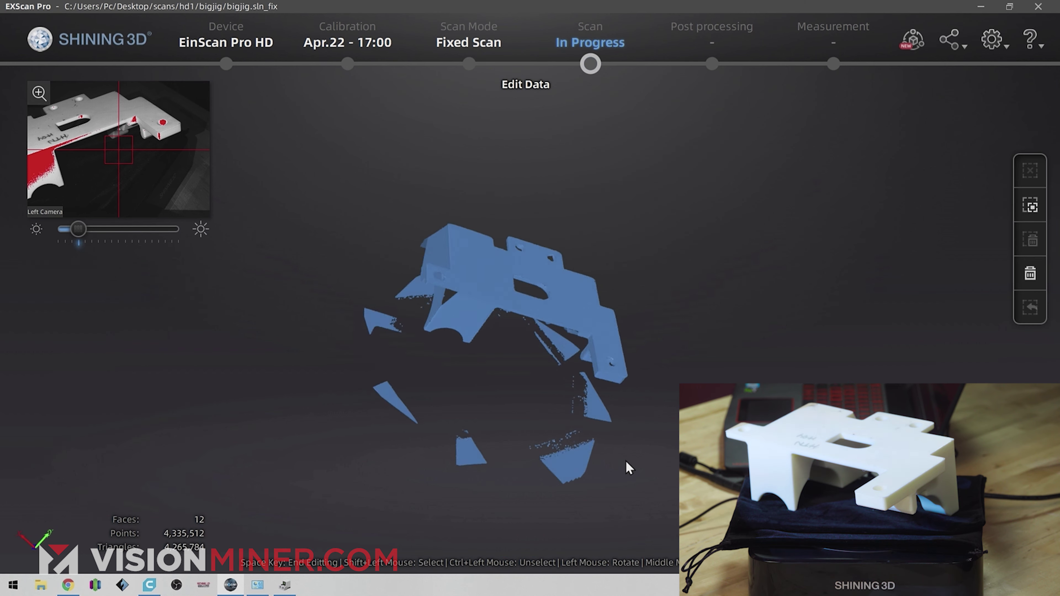
Rotate the blue scan to check it, then end Edit Data with Space to apply the editing
{"action": "left_click_drag", "start_coordinate": [584, 332], "coordinate": [448, 382]}
{"action": "left_click_drag", "start_coordinate": [552, 288], "coordinate": [514, 378]}
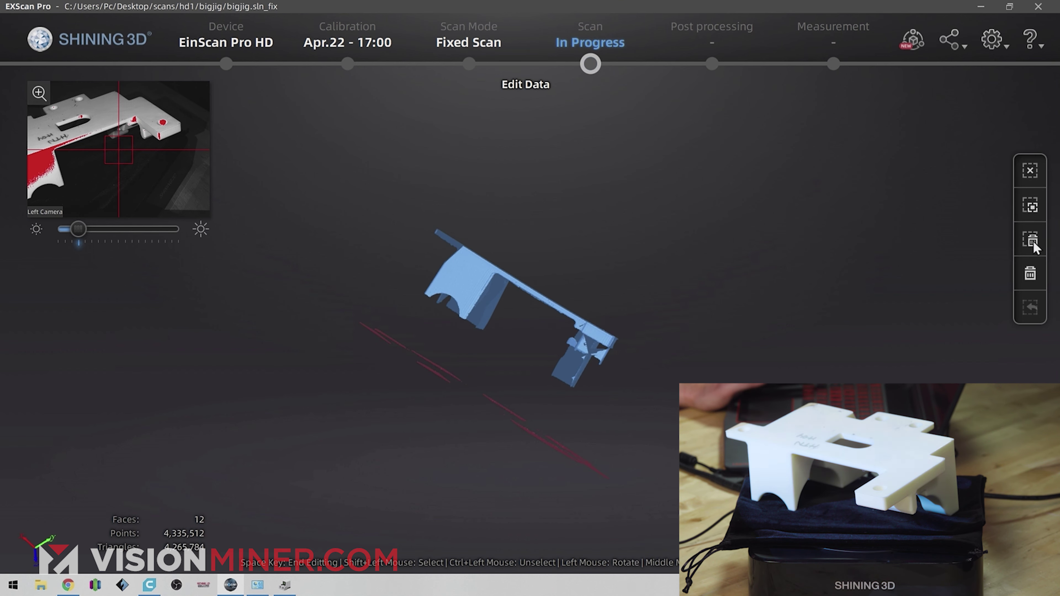
{"action": "left_click_drag", "start_coordinate": [795, 316], "coordinate": [628, 475]}
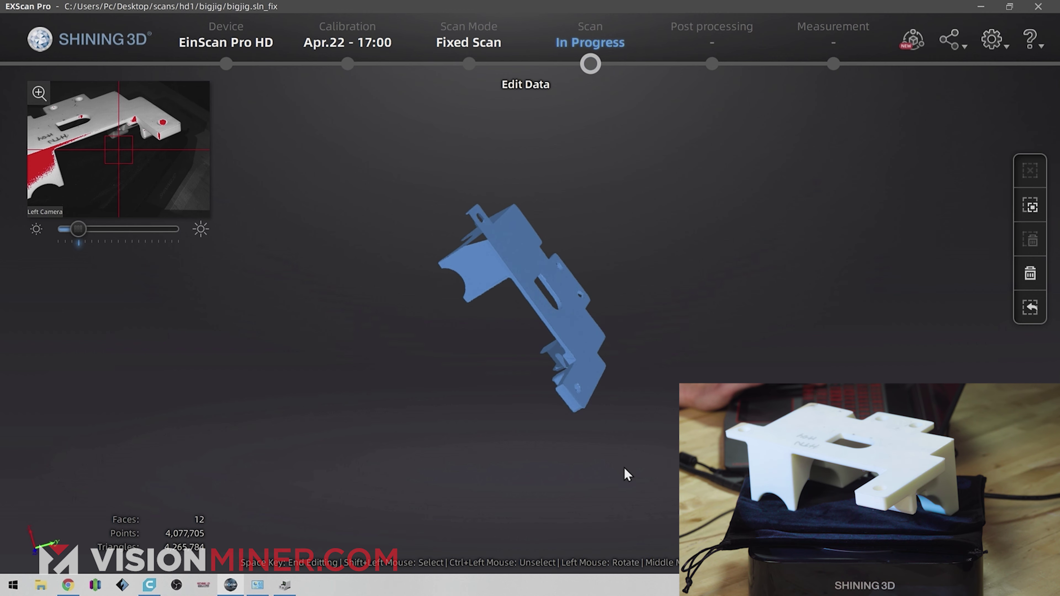
{"action": "key", "text": "space"}
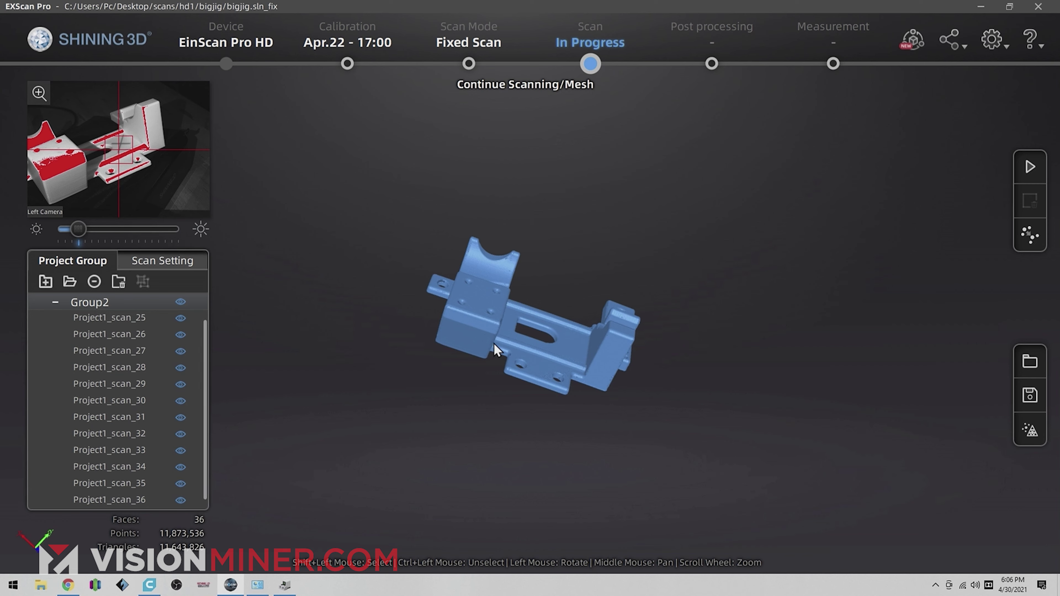
Show the whole project and toggle Project1_scan_25 and Project1_scan_26 visibility within Group2
{"action": "scroll", "coordinate": [494, 344], "scroll_direction": "up", "scroll_amount": 3}
{"action": "left_click_drag", "start_coordinate": [427, 404], "coordinate": [492, 384]}
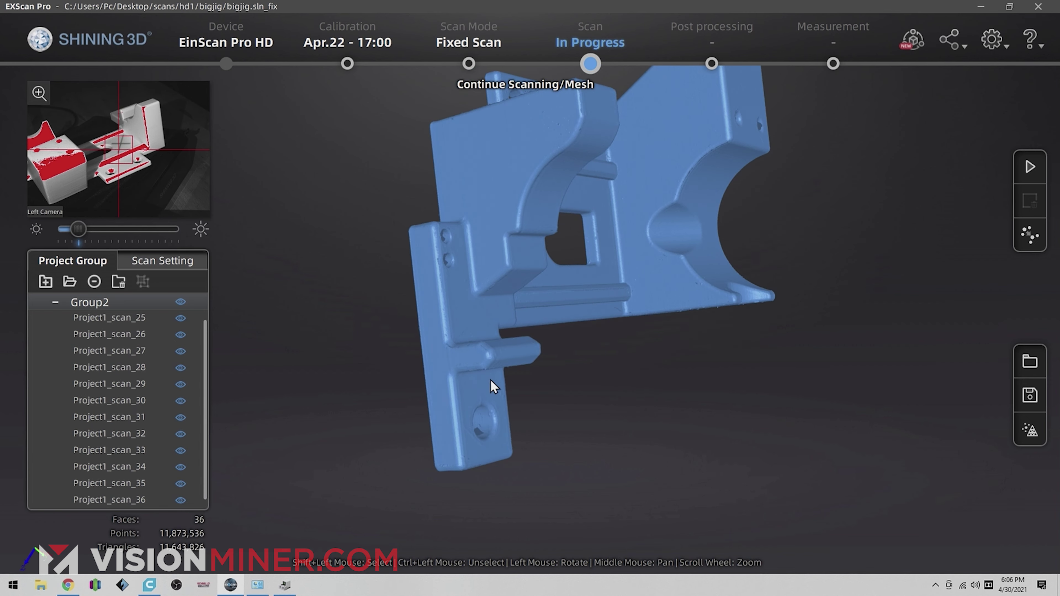
{"action": "left_click", "coordinate": [64, 307]}
{"action": "left_click", "coordinate": [55, 302]}
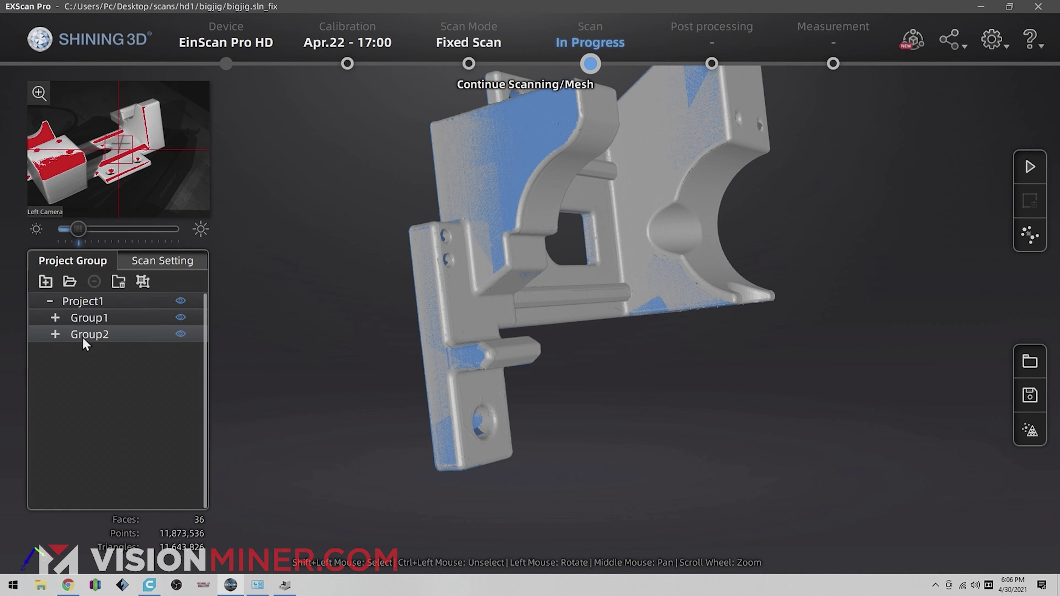
{"action": "left_click", "coordinate": [55, 334]}
{"action": "left_click", "coordinate": [181, 350]}
{"action": "left_click", "coordinate": [181, 350]}
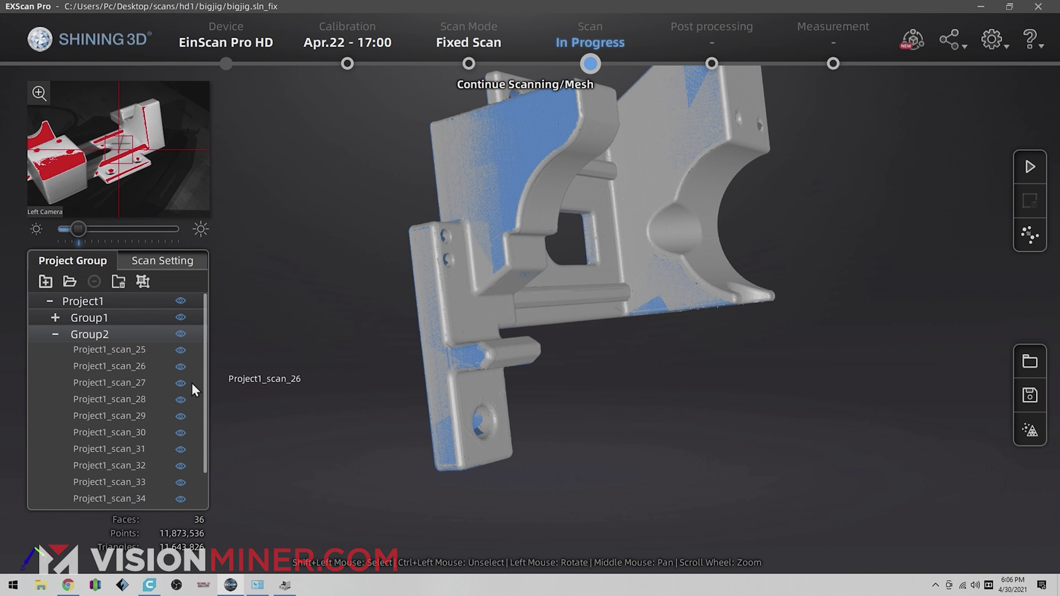
{"action": "left_click", "coordinate": [180, 367]}
{"action": "left_click_drag", "start_coordinate": [254, 386], "coordinate": [317, 393]}
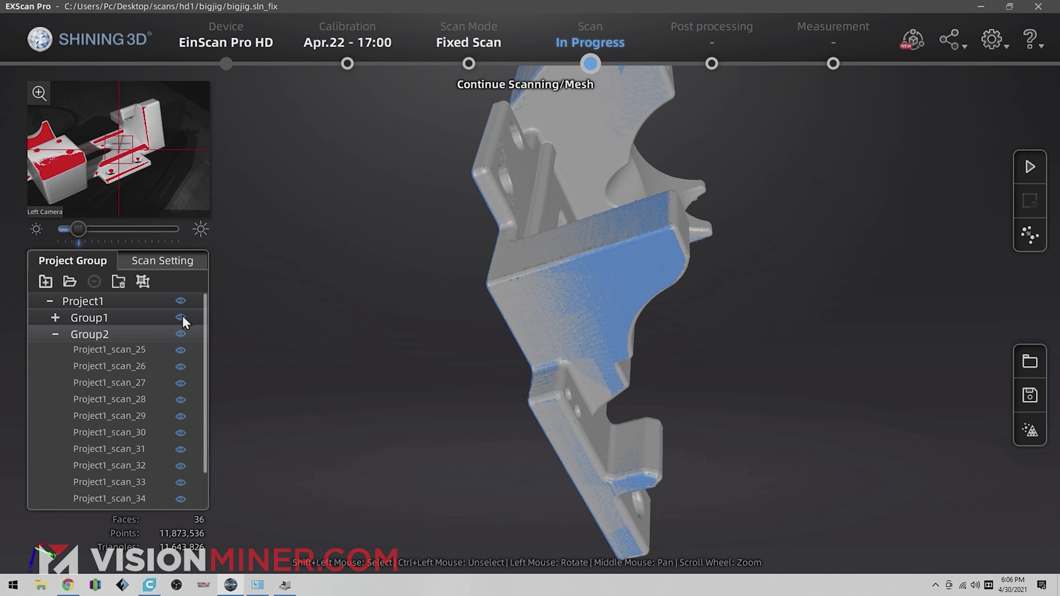
View the blue Group2 alone, then the grey Group1 alone, then both together
{"action": "left_click", "coordinate": [180, 317]}
{"action": "left_click_drag", "start_coordinate": [364, 329], "coordinate": [330, 276]}
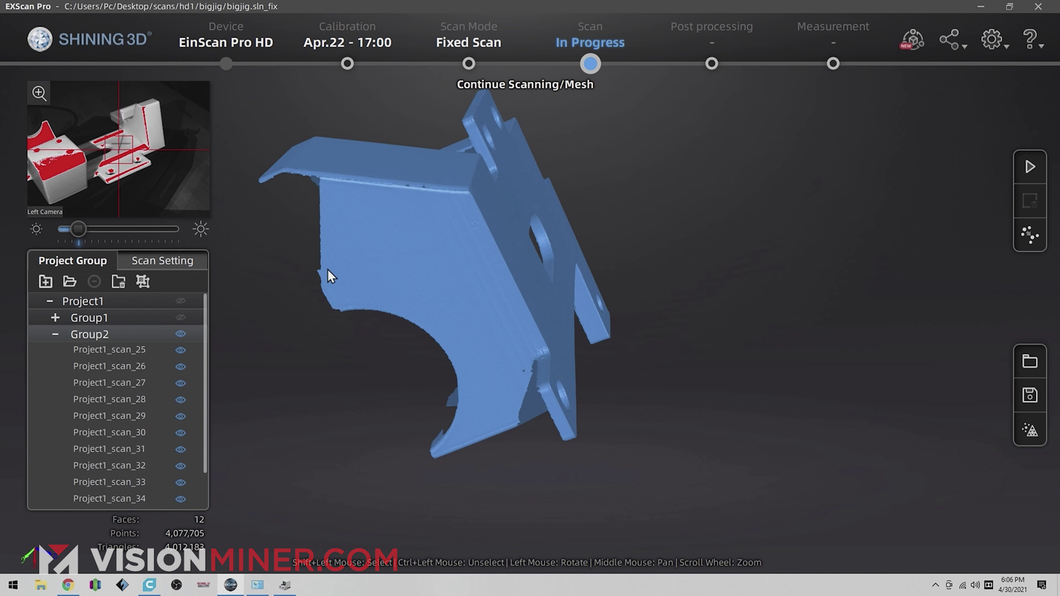
{"action": "left_click", "coordinate": [57, 334]}
{"action": "left_click", "coordinate": [179, 319]}
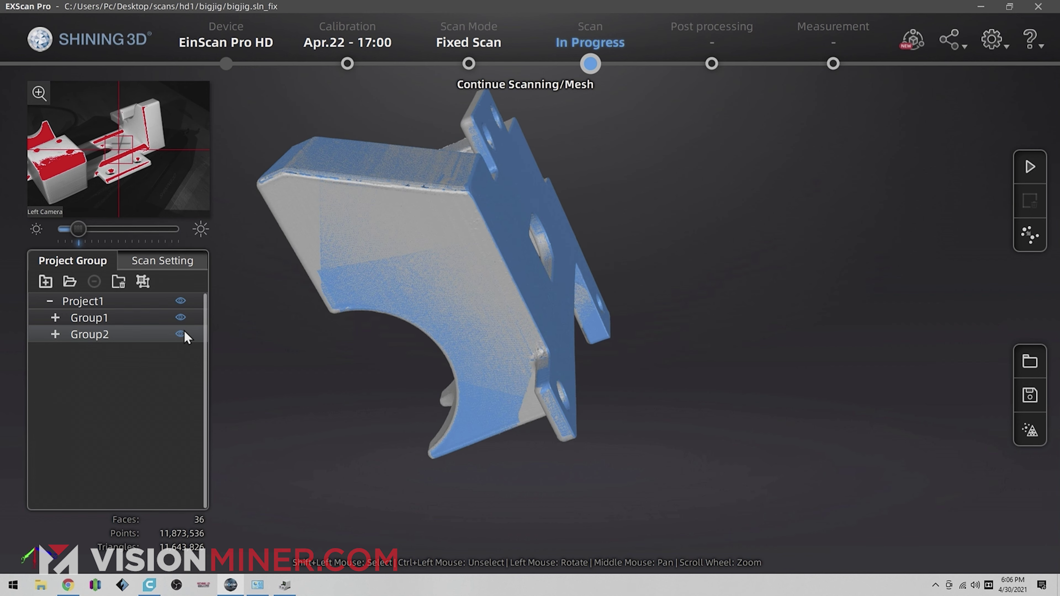
{"action": "left_click", "coordinate": [181, 334]}
{"action": "left_click_drag", "start_coordinate": [379, 304], "coordinate": [669, 379]}
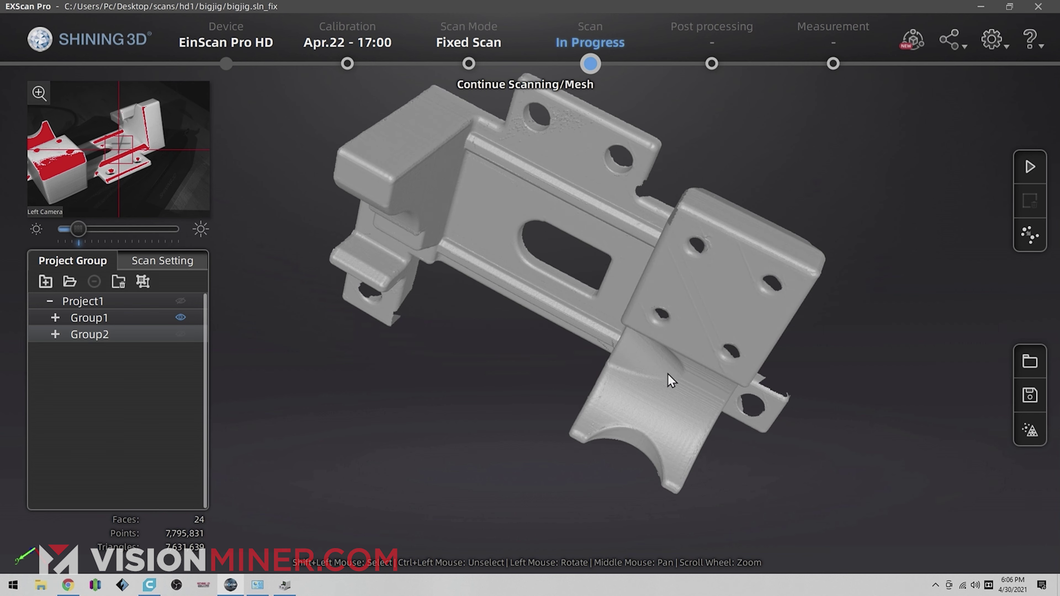
{"action": "left_click_drag", "start_coordinate": [550, 302], "coordinate": [859, 337]}
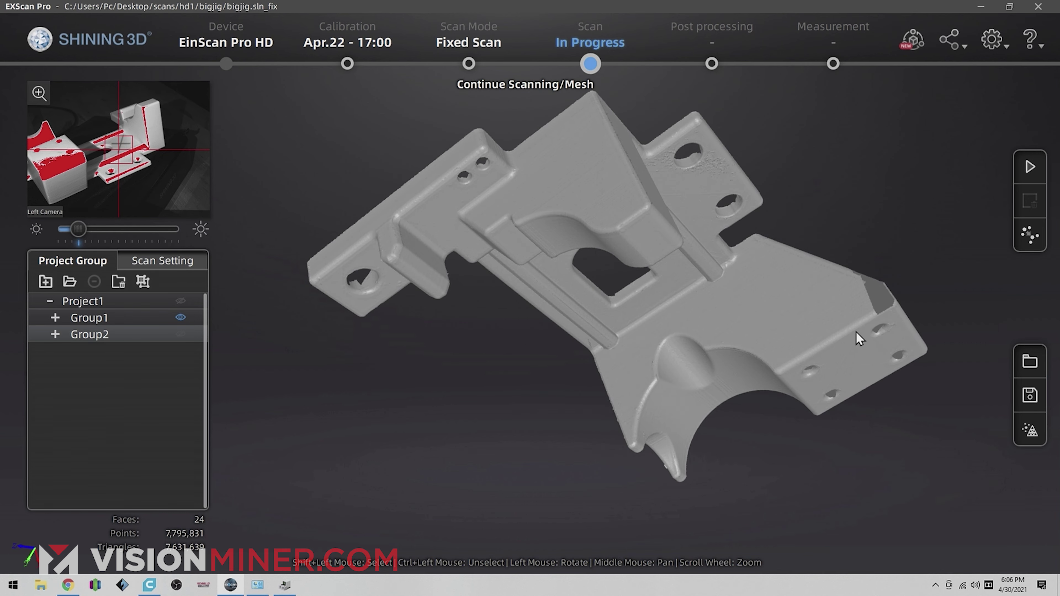
{"action": "left_click_drag", "start_coordinate": [882, 292], "coordinate": [744, 211]}
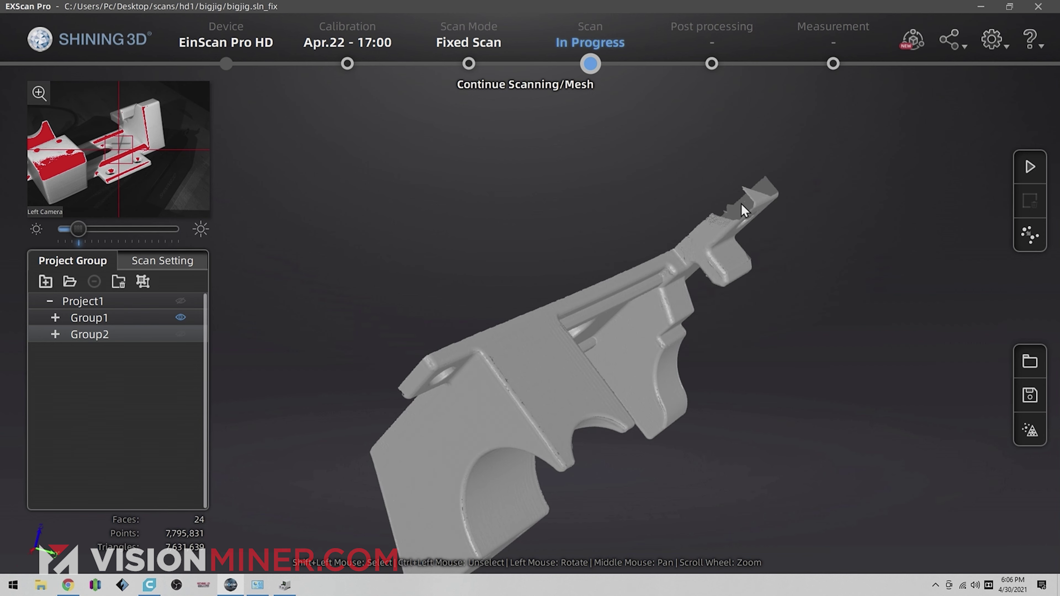
{"action": "left_click", "coordinate": [181, 335]}
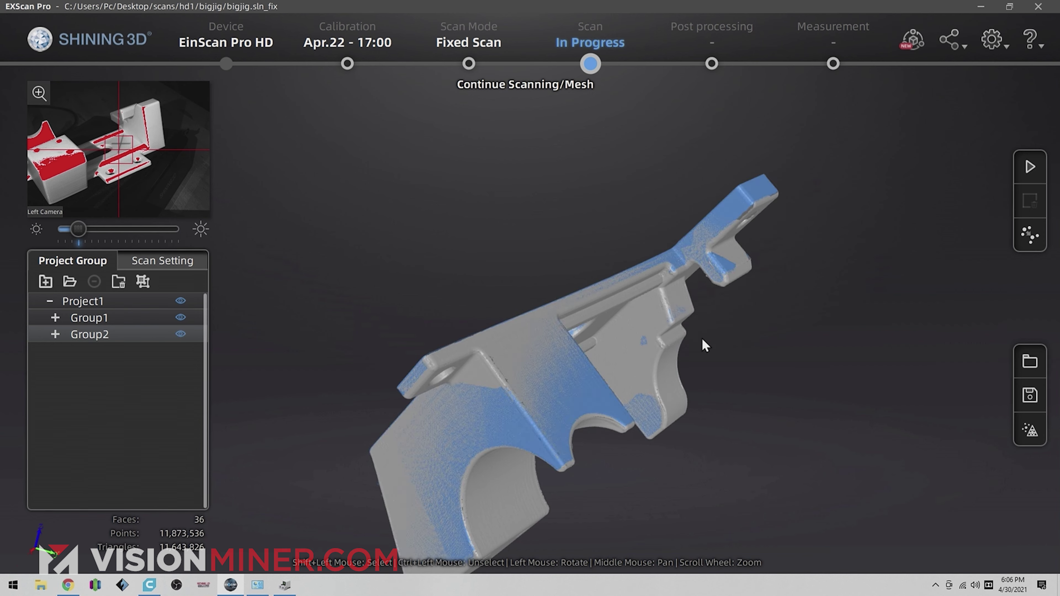
{"action": "left_click_drag", "start_coordinate": [705, 345], "coordinate": [500, 411]}
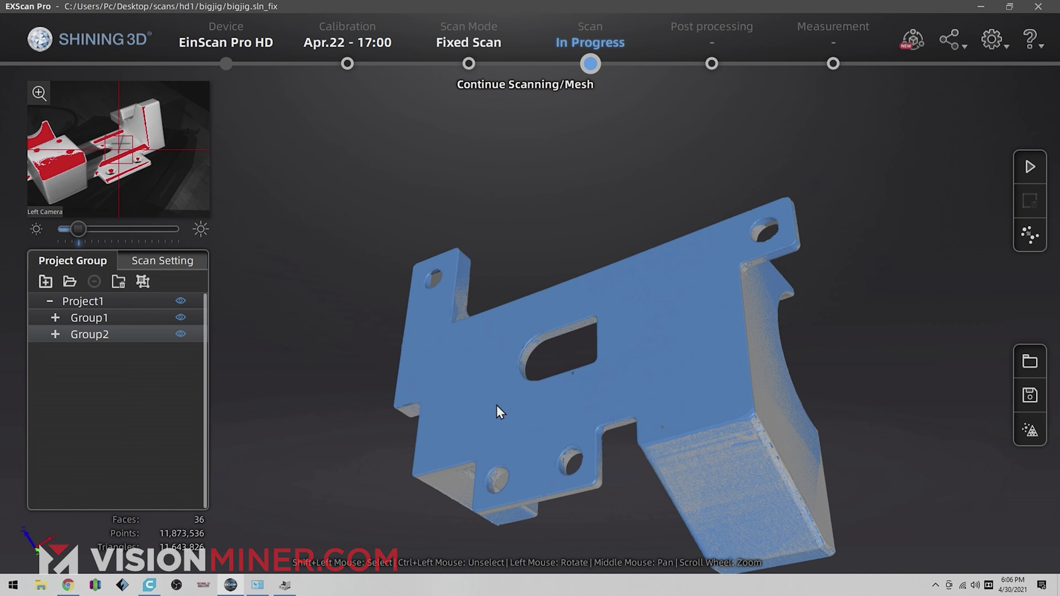
Zoom in on the bracket hole and lasso the stray sliver above it
{"action": "left_click_drag", "start_coordinate": [693, 351], "coordinate": [763, 264]}
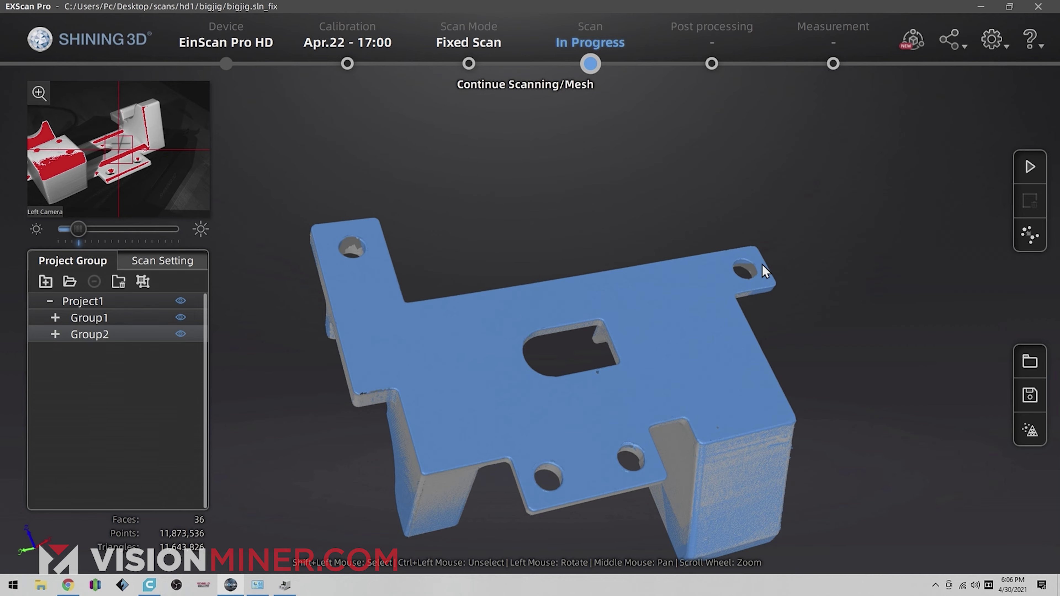
{"action": "scroll", "coordinate": [763, 264], "scroll_direction": "up", "scroll_amount": 5}
{"action": "scroll", "coordinate": [751, 280], "scroll_direction": "up", "scroll_amount": 10}
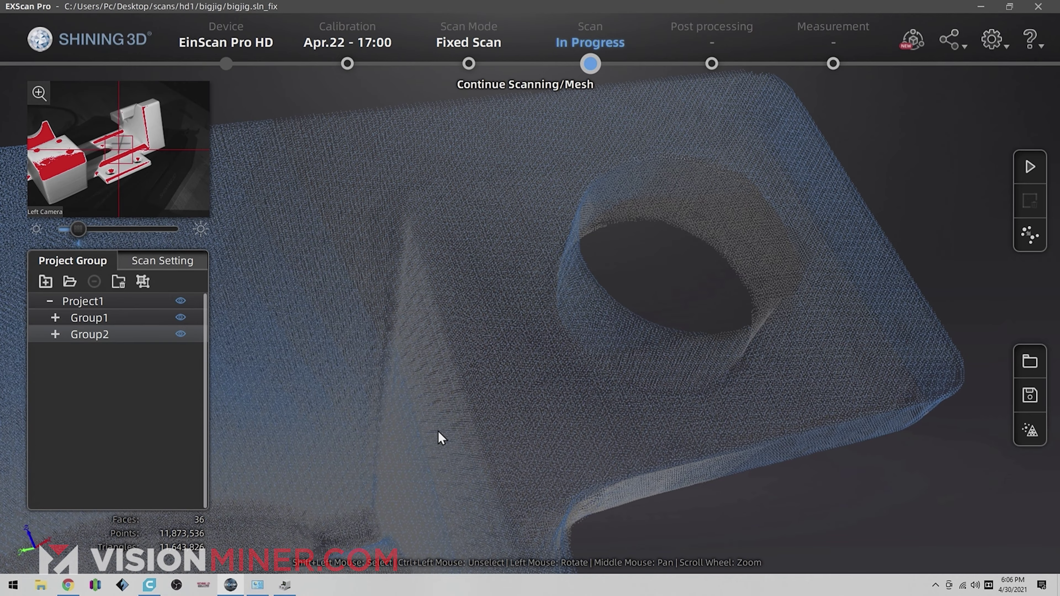
{"action": "scroll", "coordinate": [459, 426], "scroll_direction": "down", "scroll_amount": 2}
{"action": "scroll", "coordinate": [428, 435], "scroll_direction": "up", "scroll_amount": 10}
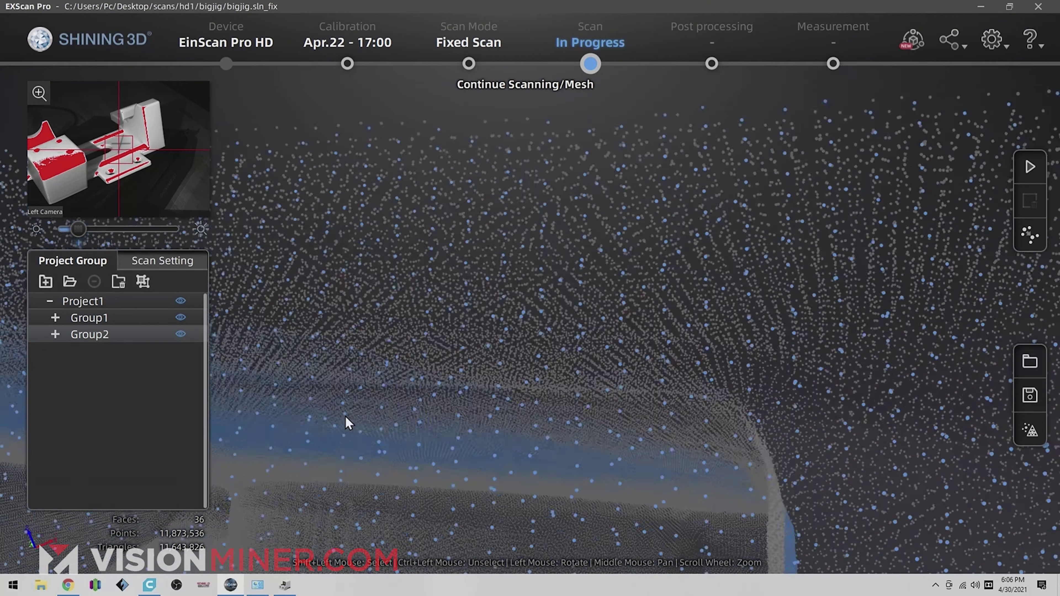
{"action": "left_click_drag", "start_coordinate": [359, 407], "coordinate": [481, 449]}
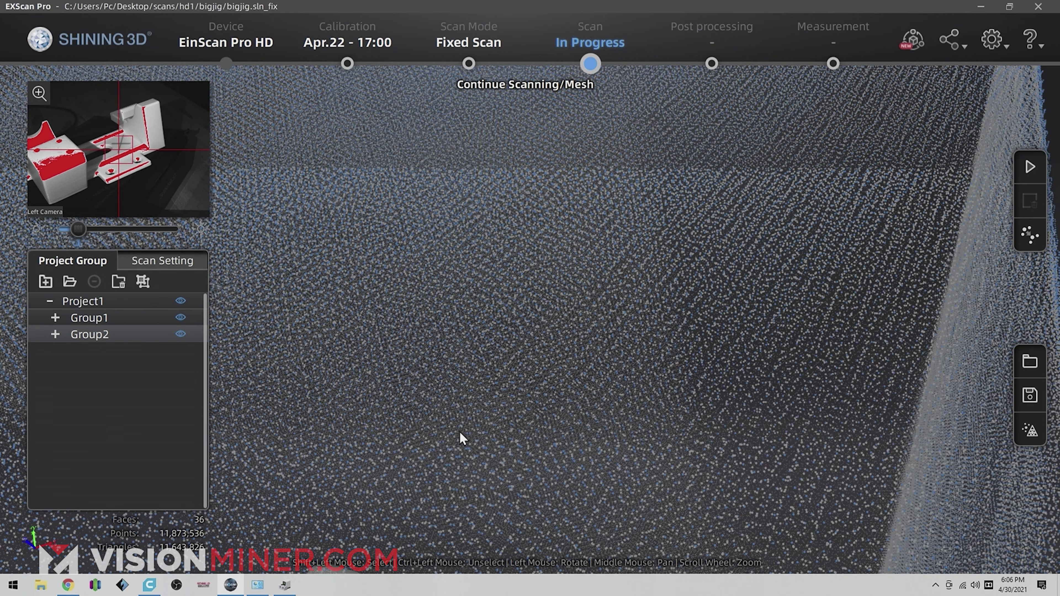
{"action": "scroll", "coordinate": [456, 407], "scroll_direction": "down", "scroll_amount": 5}
{"action": "scroll", "coordinate": [428, 470], "scroll_direction": "up", "scroll_amount": 5}
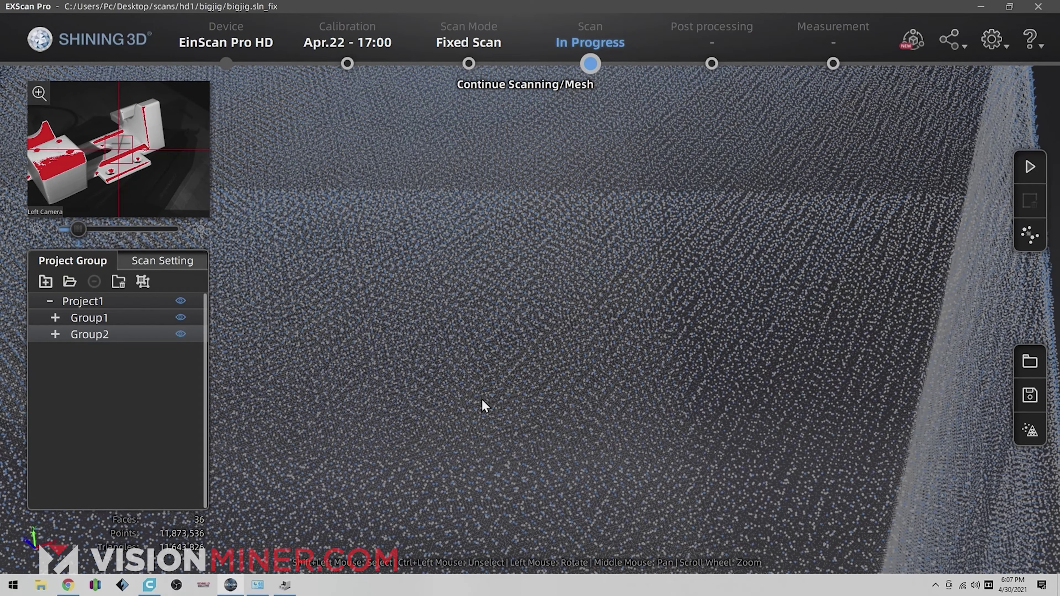
{"action": "left_click_drag", "start_coordinate": [483, 402], "coordinate": [491, 397]}
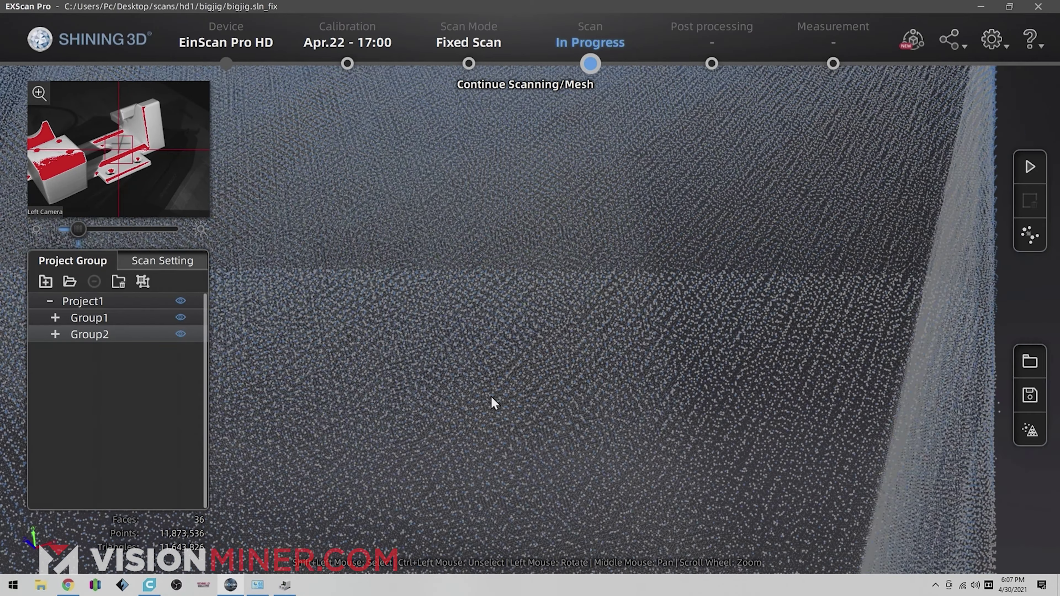
{"action": "scroll", "coordinate": [491, 401], "scroll_direction": "down", "scroll_amount": 5}
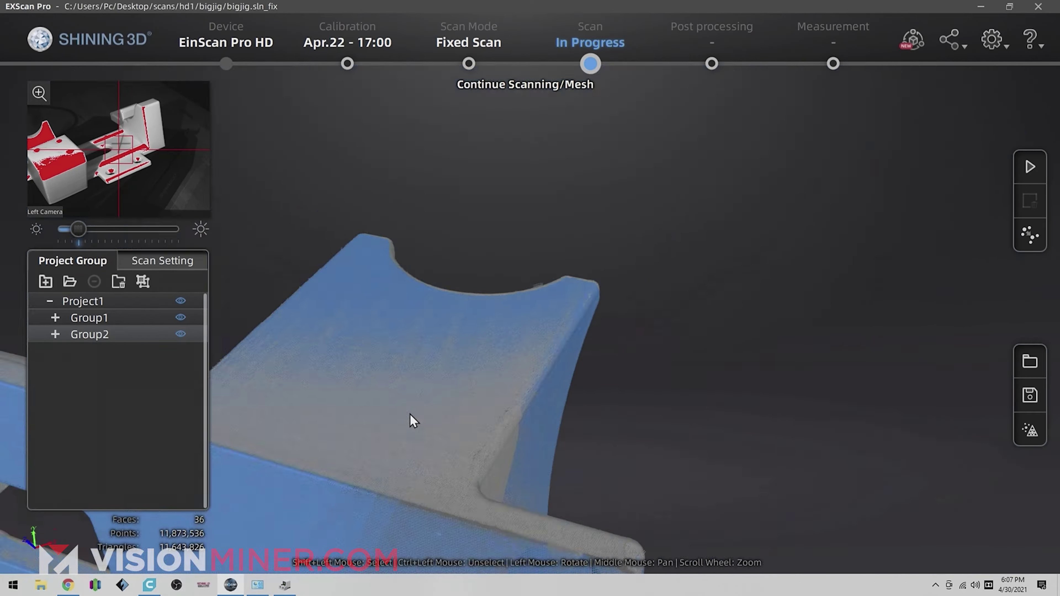
{"action": "left_click_drag", "start_coordinate": [365, 420], "coordinate": [333, 260]}
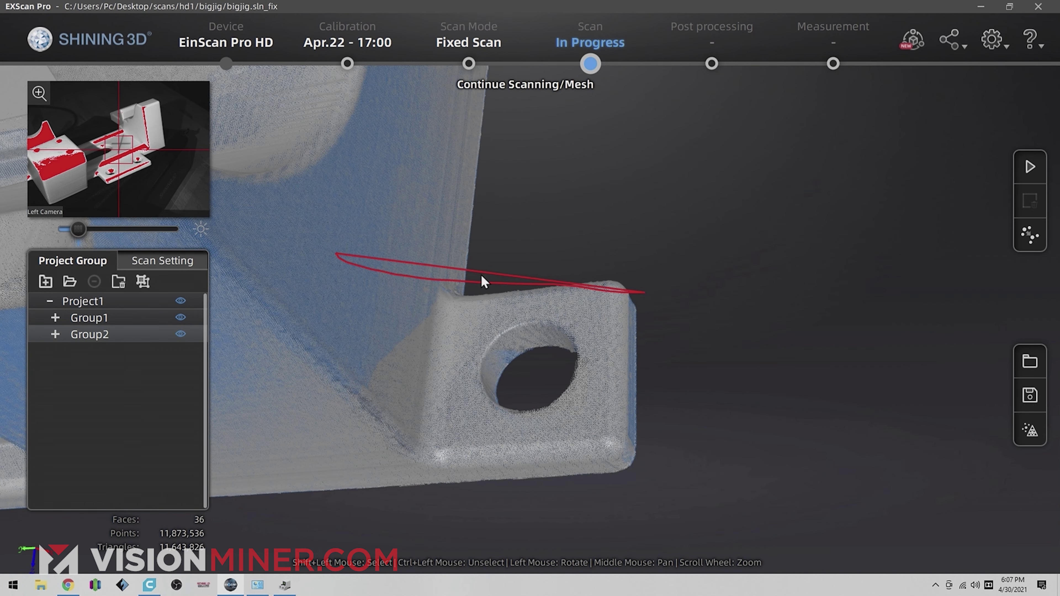
{"action": "left_click_drag", "start_coordinate": [458, 261], "coordinate": [459, 263], "text": "shift"}
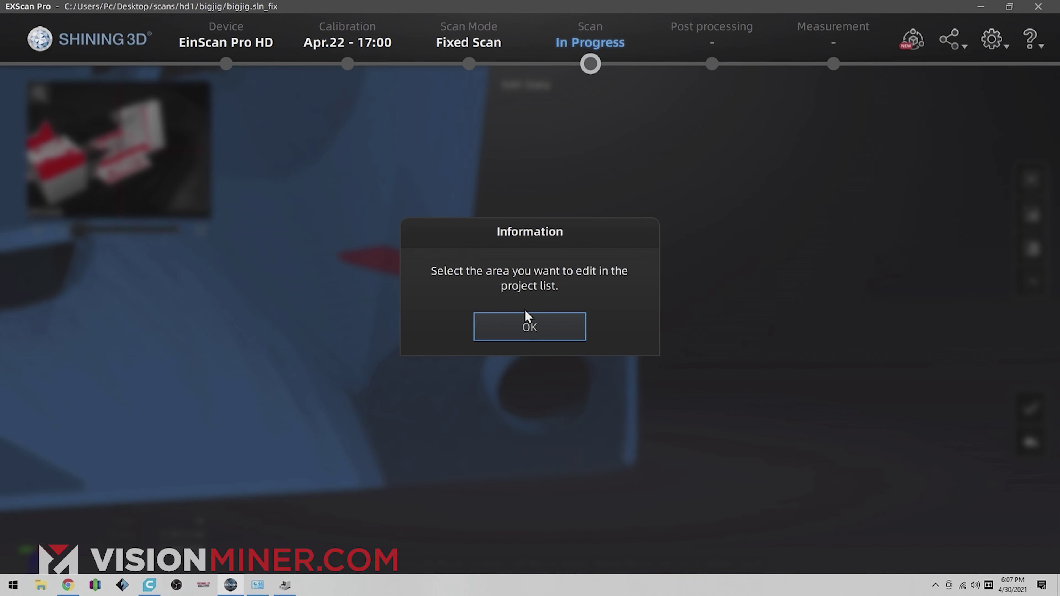
Dismiss the information notice and rotate and zoom the part in Edit Data
{"action": "left_click", "coordinate": [536, 329]}
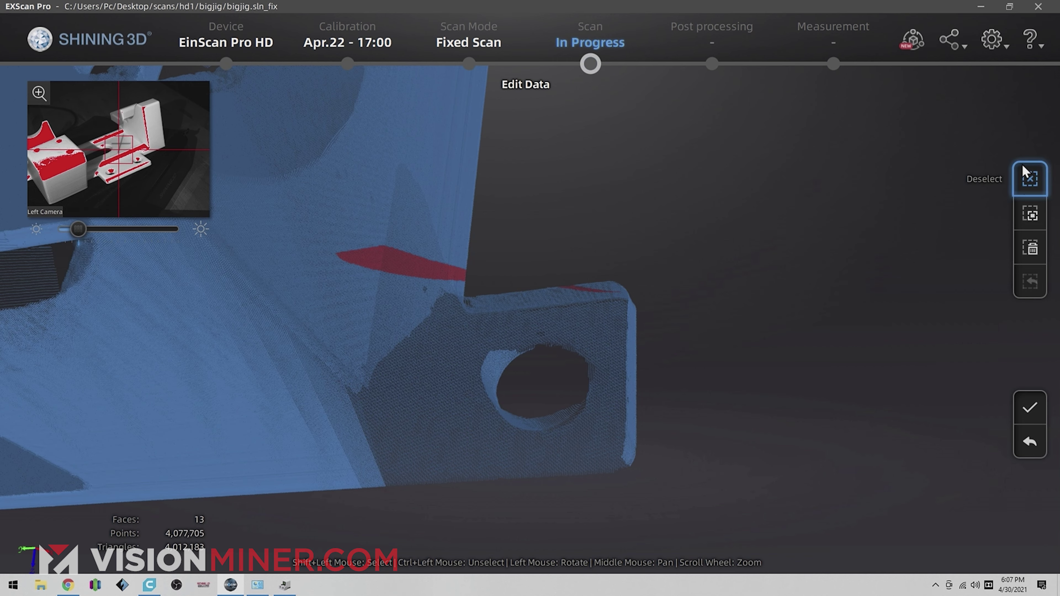
{"action": "left_click_drag", "start_coordinate": [577, 239], "coordinate": [516, 334]}
{"action": "scroll", "coordinate": [516, 334], "scroll_direction": "down", "scroll_amount": 4}
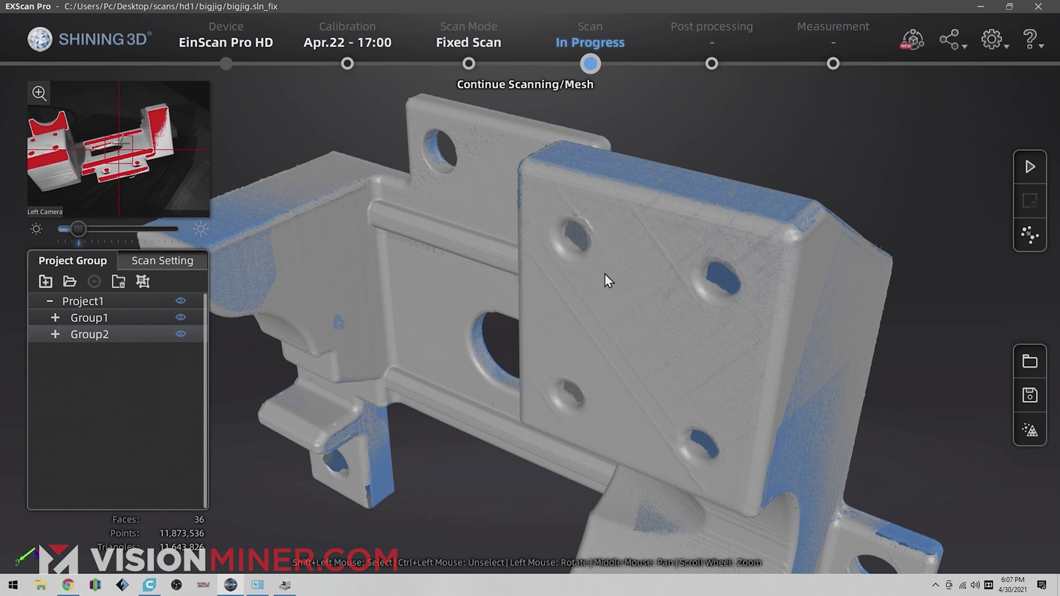
Zoom and rotate the combined 36-scan jig to inspect it from the top and other sides
{"action": "scroll", "coordinate": [565, 325], "scroll_direction": "up", "scroll_amount": 5}
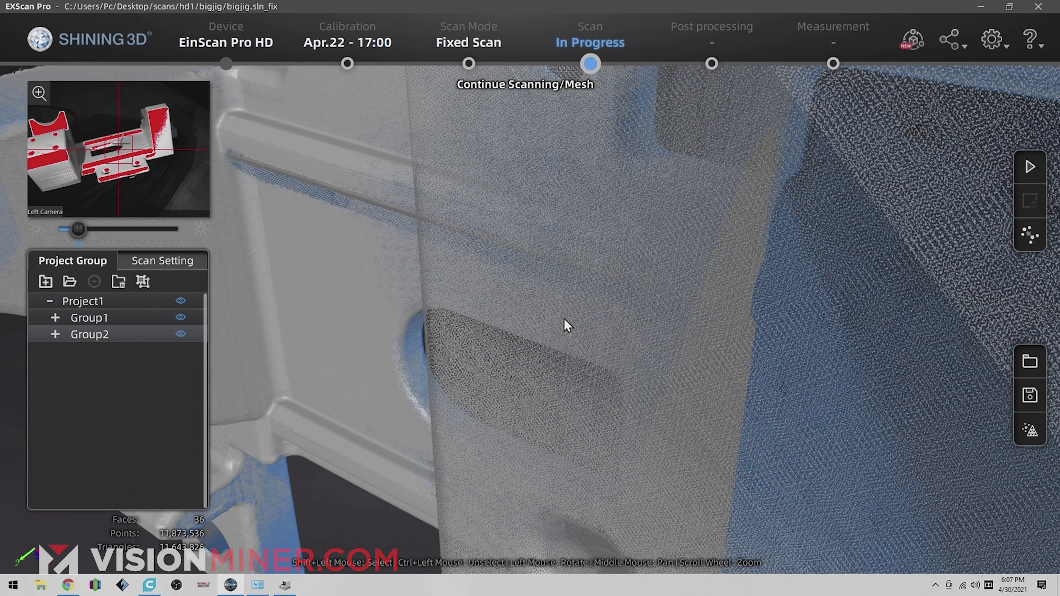
{"action": "scroll", "coordinate": [566, 325], "scroll_direction": "down", "scroll_amount": 10}
{"action": "scroll", "coordinate": [516, 342], "scroll_direction": "up", "scroll_amount": 3}
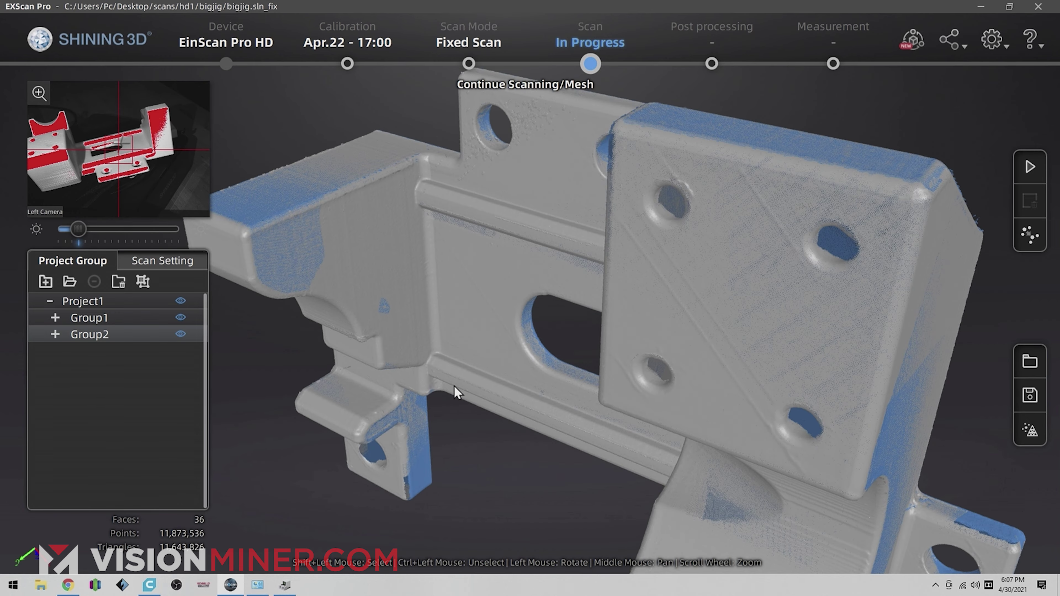
{"action": "left_click_drag", "start_coordinate": [454, 390], "coordinate": [664, 351]}
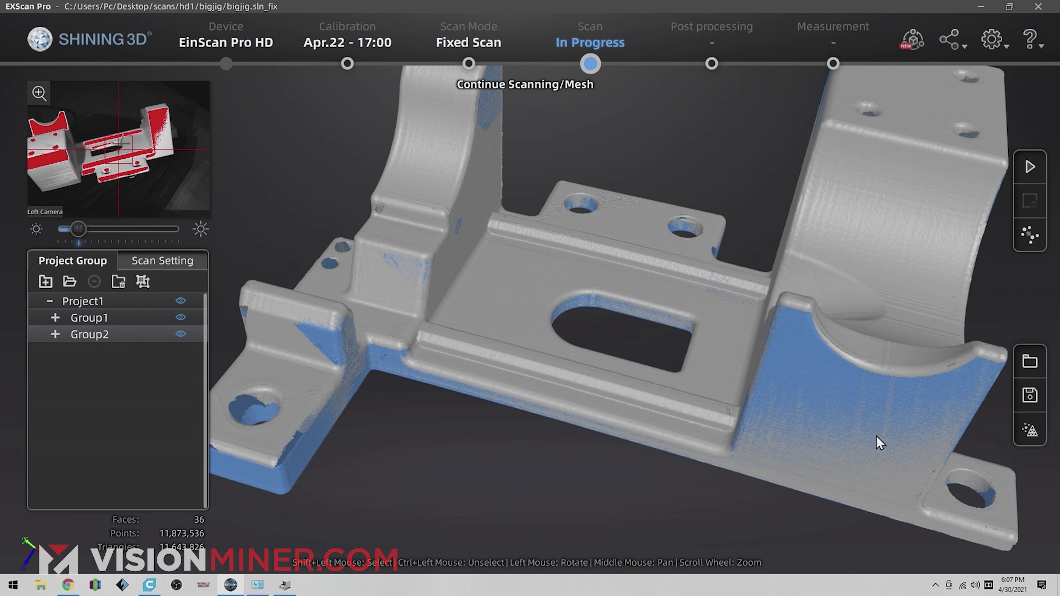
{"action": "left_click_drag", "start_coordinate": [731, 437], "coordinate": [702, 435]}
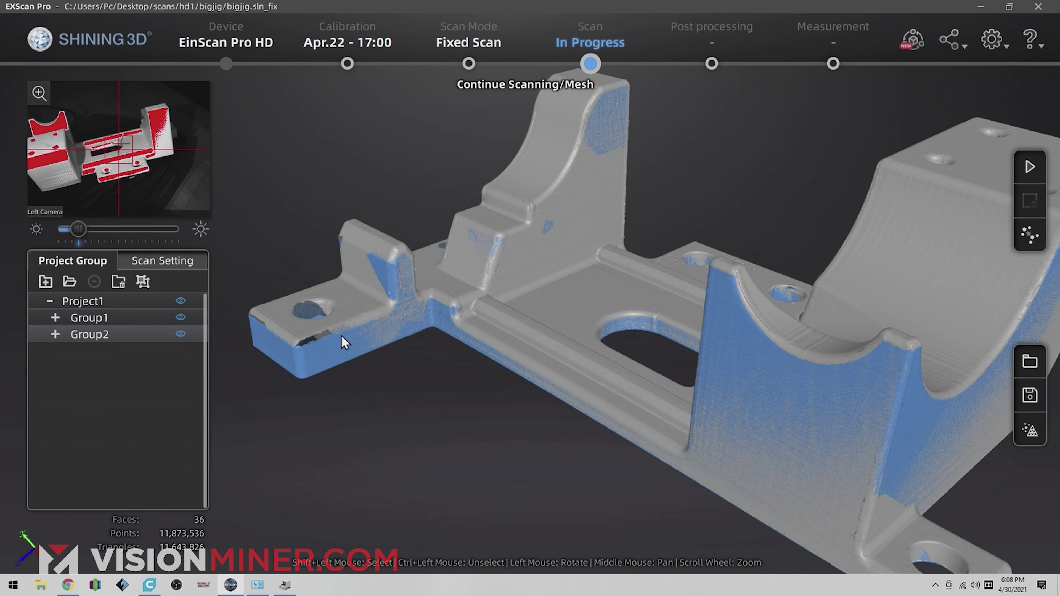
{"action": "left_click_drag", "start_coordinate": [466, 310], "coordinate": [1048, 439]}
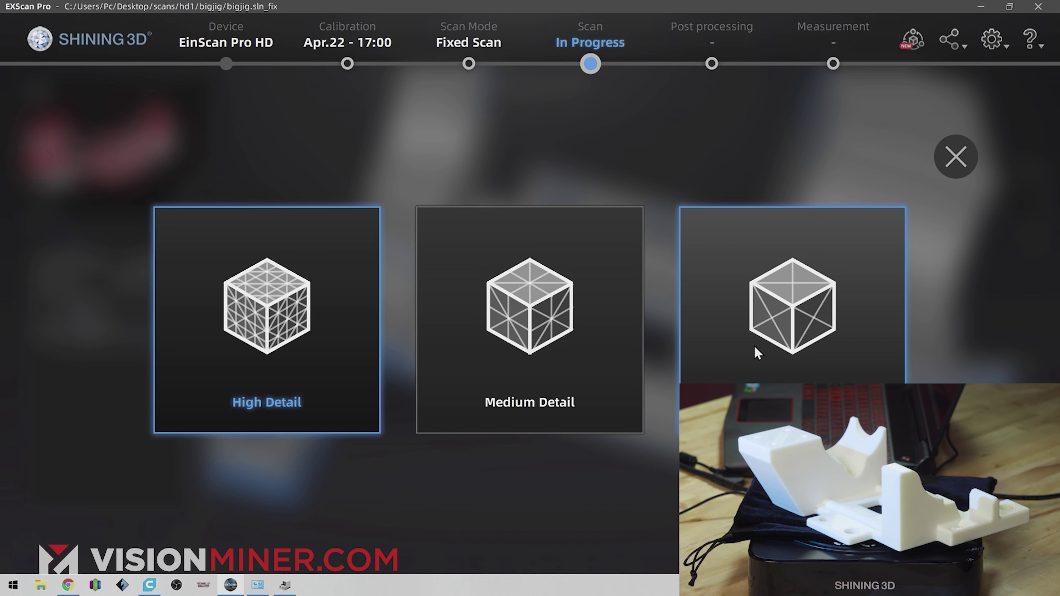
Mesh the combined jig scan using the low-detail option and let it reach 100%
{"action": "left_click", "coordinate": [754, 334]}
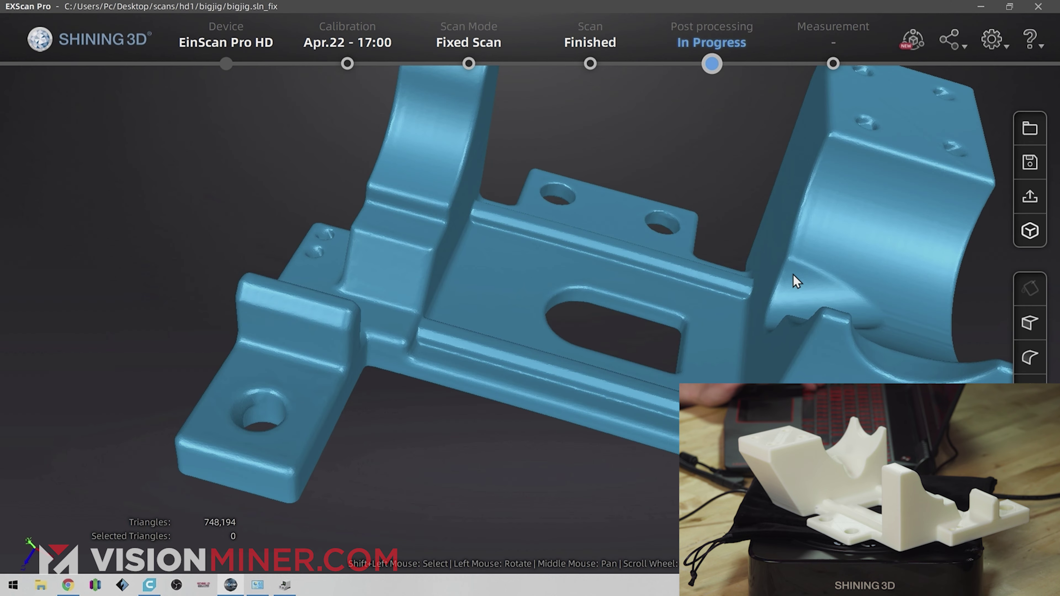
Rotate and zoom around the 748,194-triangle jig mesh, checking the mounting holes up close
{"action": "left_click_drag", "start_coordinate": [797, 282], "coordinate": [583, 477]}
{"action": "left_click_drag", "start_coordinate": [460, 436], "coordinate": [301, 398]}
{"action": "scroll", "coordinate": [358, 319], "scroll_direction": "up", "scroll_amount": 5}
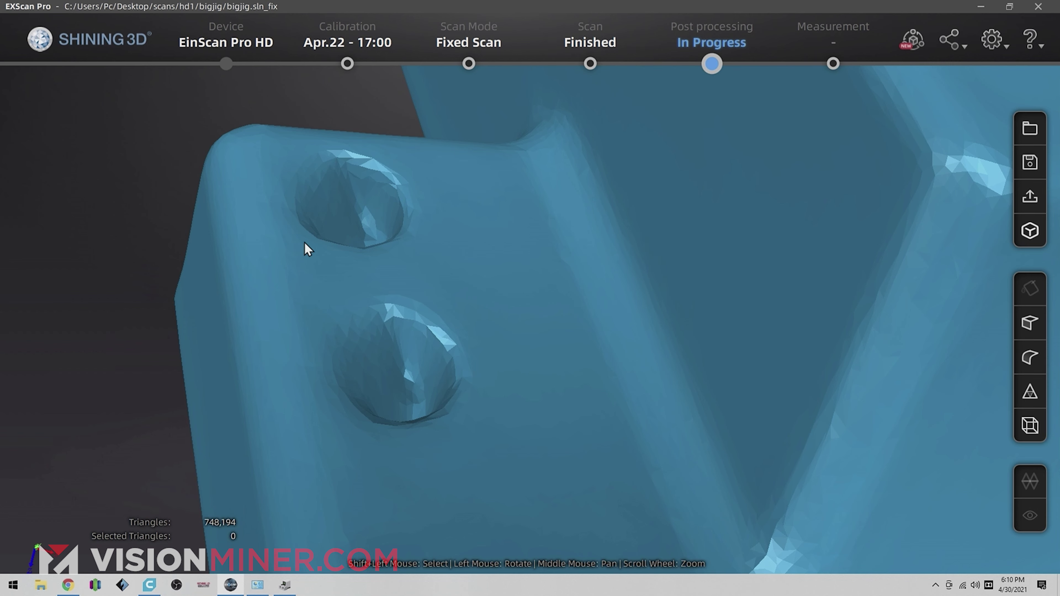
{"action": "scroll", "coordinate": [386, 213], "scroll_direction": "down", "scroll_amount": 5}
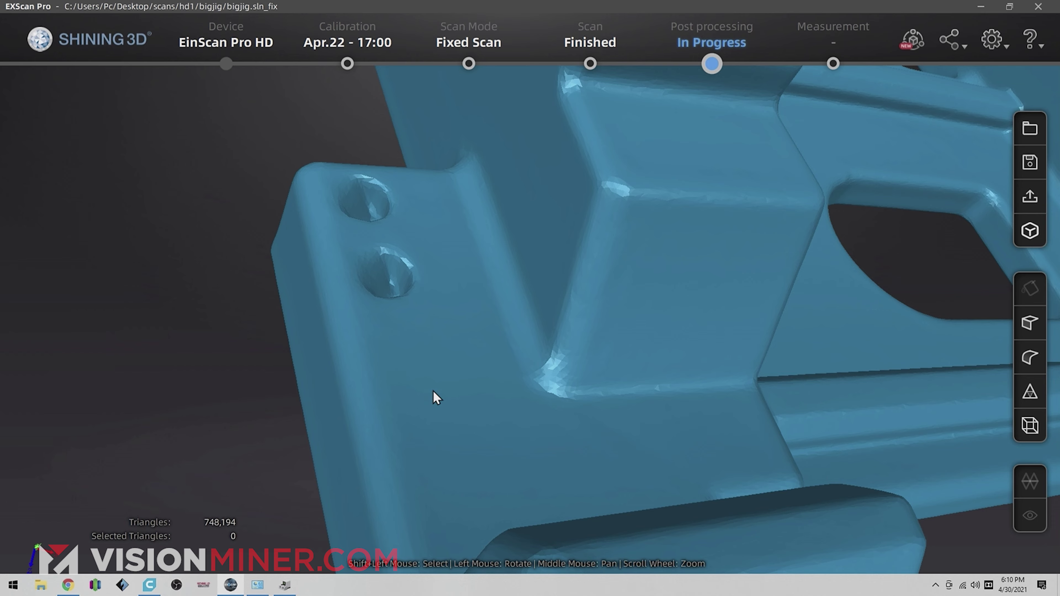
{"action": "scroll", "coordinate": [434, 393], "scroll_direction": "down", "scroll_amount": 10}
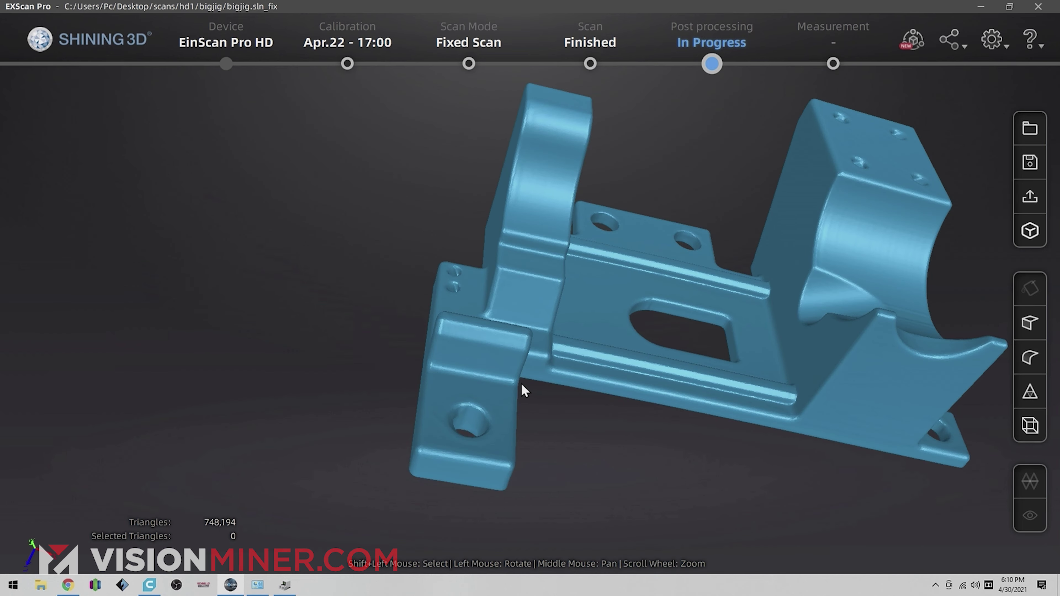
{"action": "left_click_drag", "start_coordinate": [841, 259], "coordinate": [989, 298]}
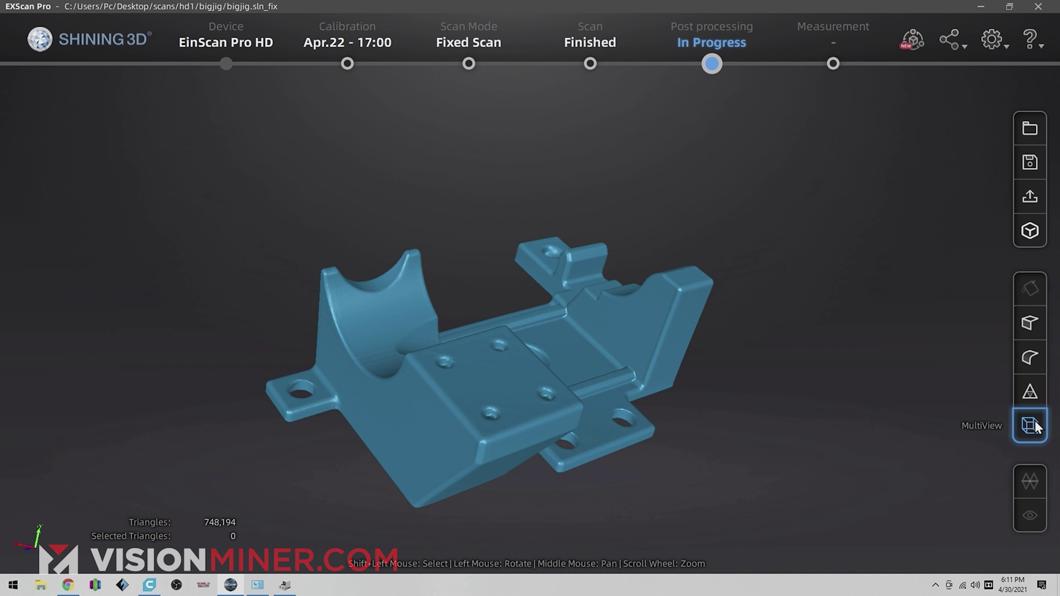
Save the finished mesh as bigjig.stl in the bigjig scan folder
{"action": "left_click", "coordinate": [1030, 162]}
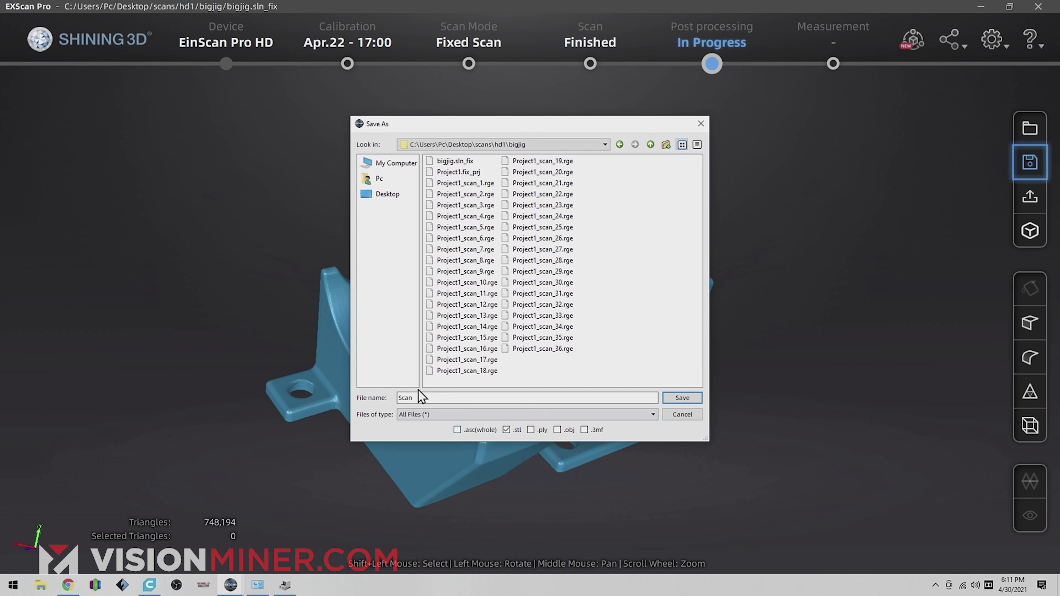
{"action": "type", "text": "bigjig/"}
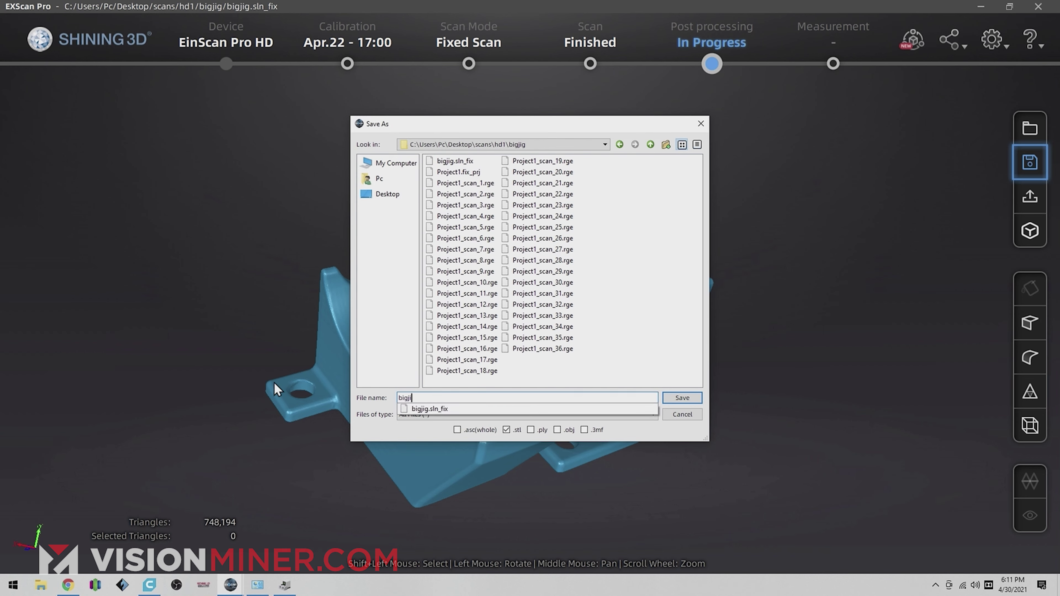
{"action": "type", "text": "b"}
{"action": "key", "text": "BackSpace"}
{"action": "type", "text": "g1"}
{"action": "key", "text": "Return"}
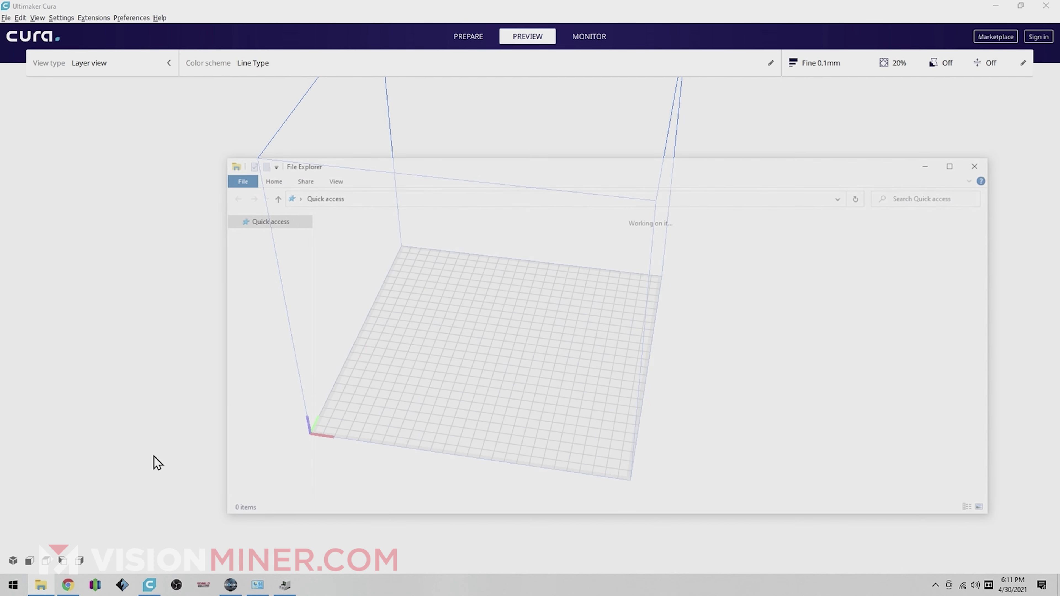
Load bigjig1.stl from Desktop\scans\hd1\bigjig onto Cura's build plate
{"action": "left_click", "coordinate": [267, 239]}
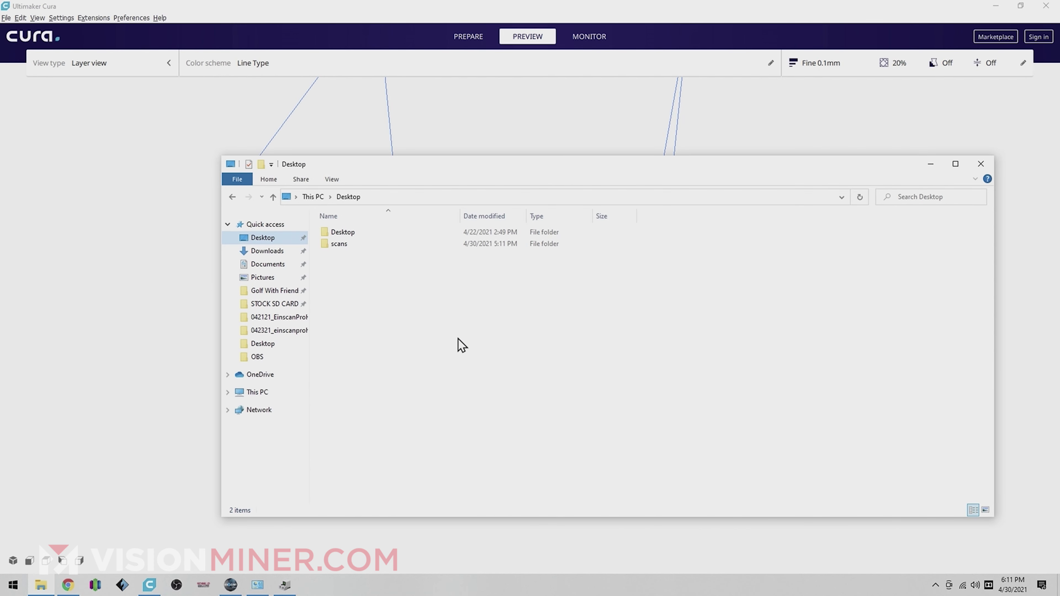
{"action": "double_click", "coordinate": [351, 241]}
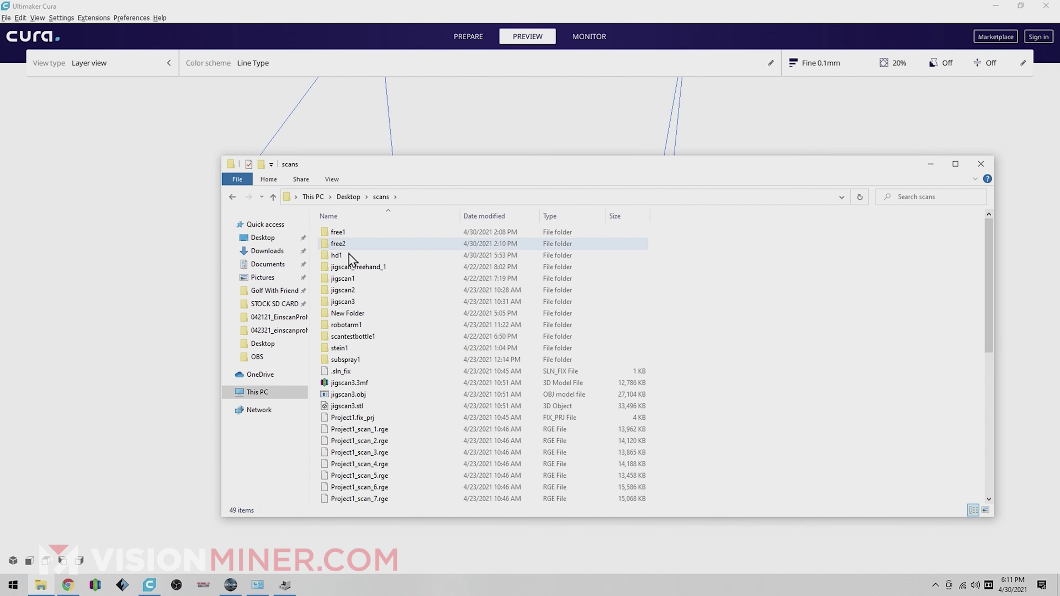
{"action": "double_click", "coordinate": [353, 254]}
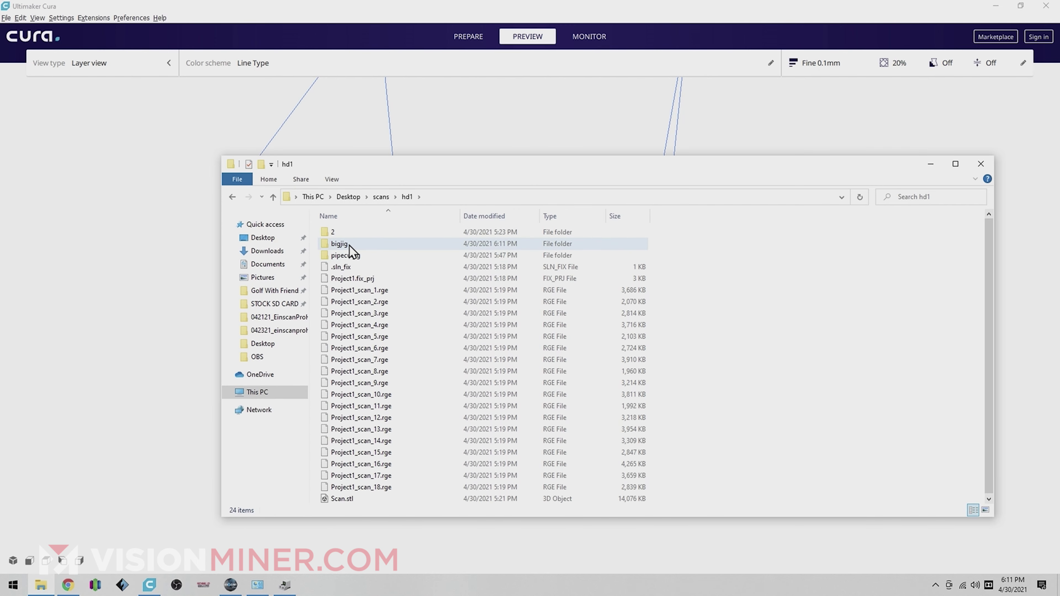
{"action": "double_click", "coordinate": [349, 245]}
{"action": "left_click_drag", "start_coordinate": [344, 244], "coordinate": [130, 205]}
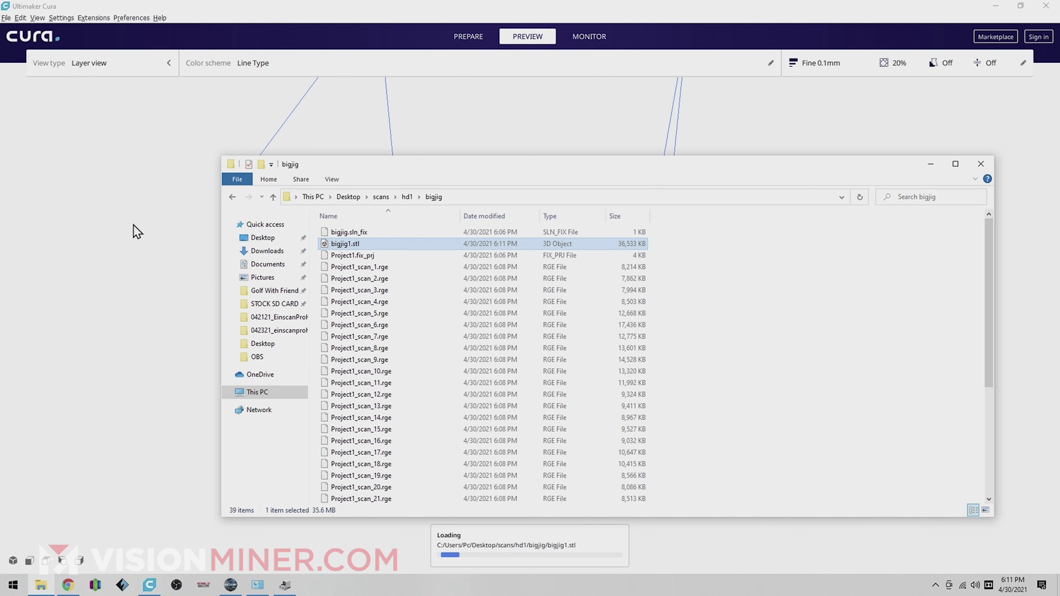
{"action": "left_click", "coordinate": [167, 370]}
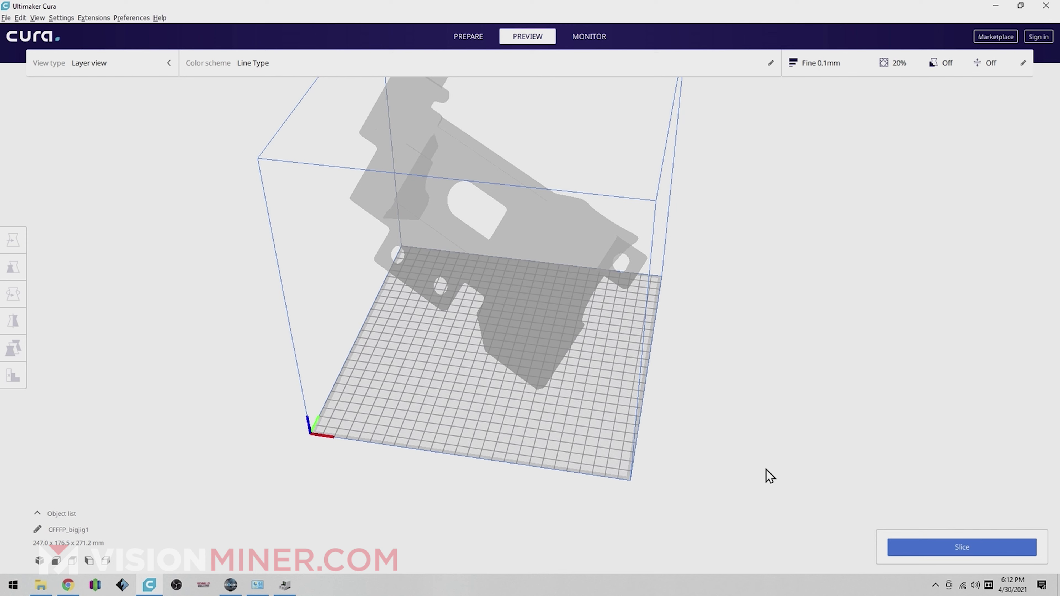
In Prepare, align the jig's bottom face to the build plate so it lies flat
{"action": "left_click", "coordinate": [547, 310]}
{"action": "left_click", "coordinate": [481, 39]}
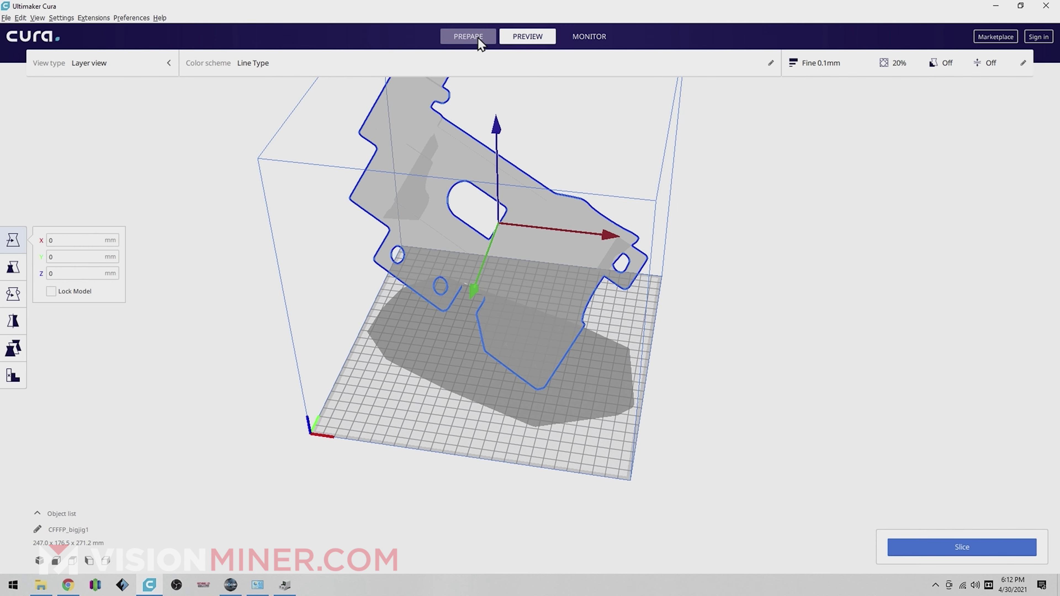
{"action": "right_click_drag", "start_coordinate": [419, 470], "coordinate": [540, 327]}
{"action": "left_click", "coordinate": [540, 327]}
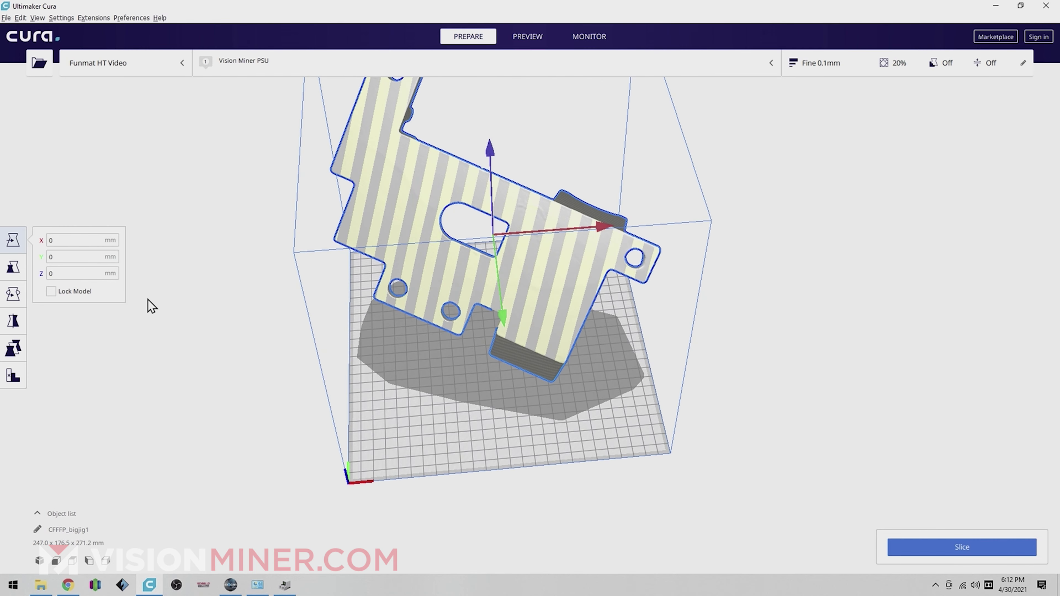
{"action": "left_click", "coordinate": [12, 304]}
{"action": "left_click", "coordinate": [120, 304]}
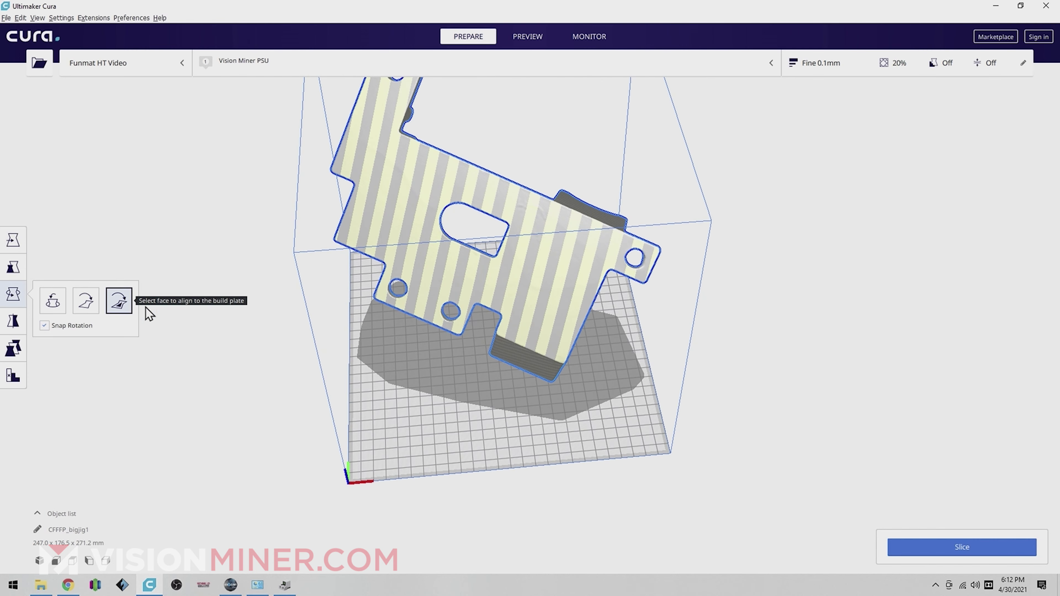
{"action": "left_click", "coordinate": [540, 286]}
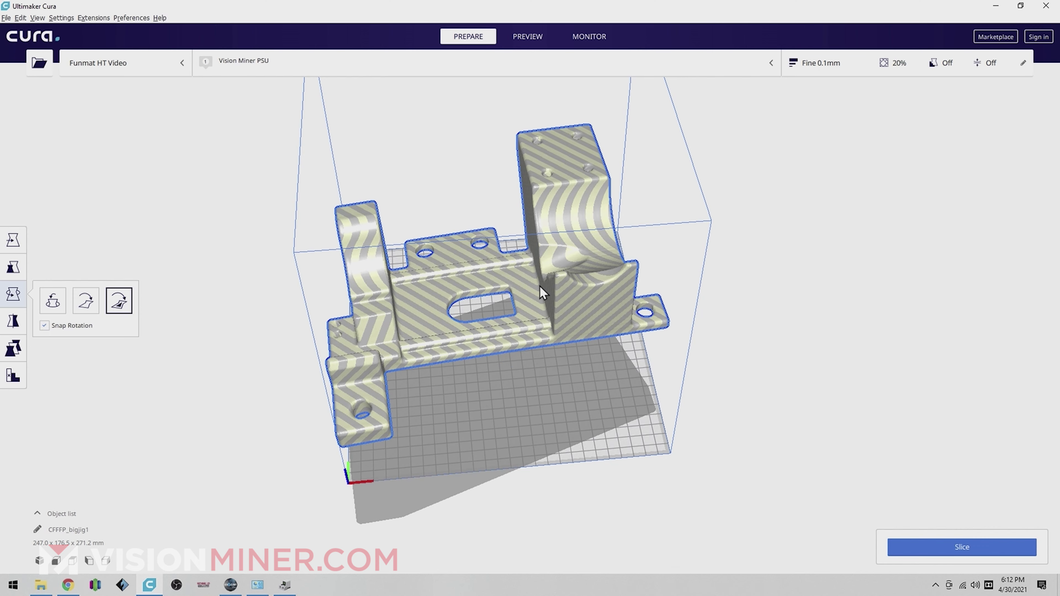
{"action": "right_click_drag", "start_coordinate": [528, 517], "coordinate": [340, 383]}
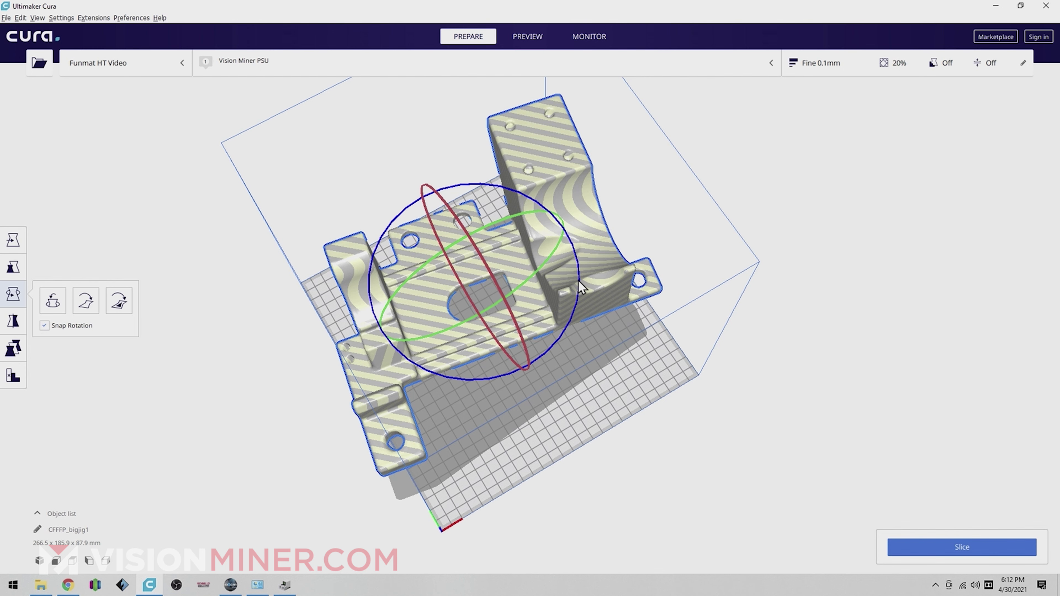
Scale the jig uniformly to about 77%, giving 205.5 x 143.3 x 67.7 mm
{"action": "left_click", "coordinate": [13, 269]}
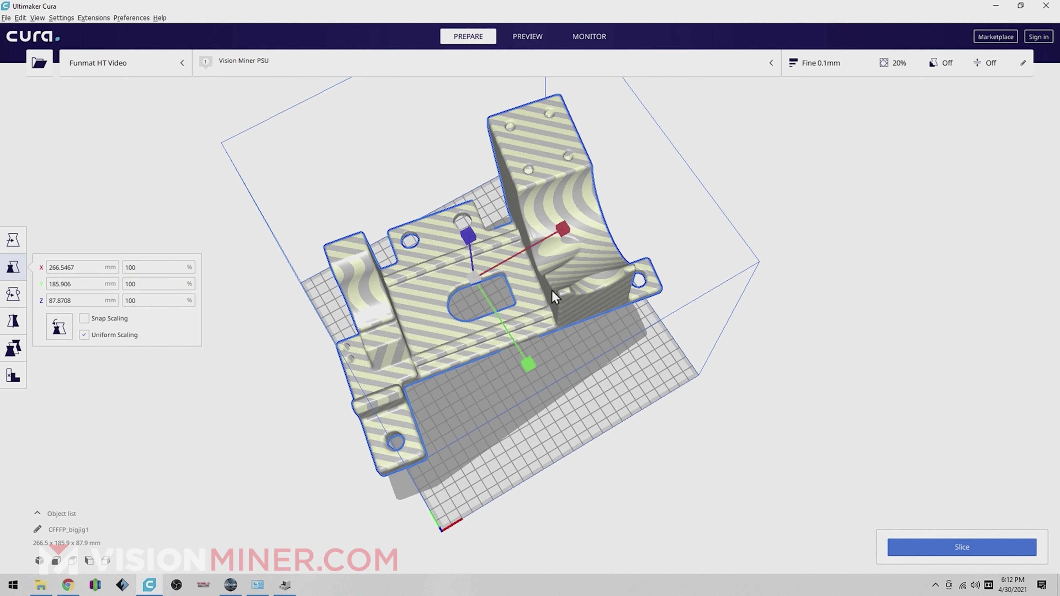
{"action": "left_click_drag", "start_coordinate": [477, 280], "coordinate": [630, 418]}
{"action": "left_click", "coordinate": [631, 418]}
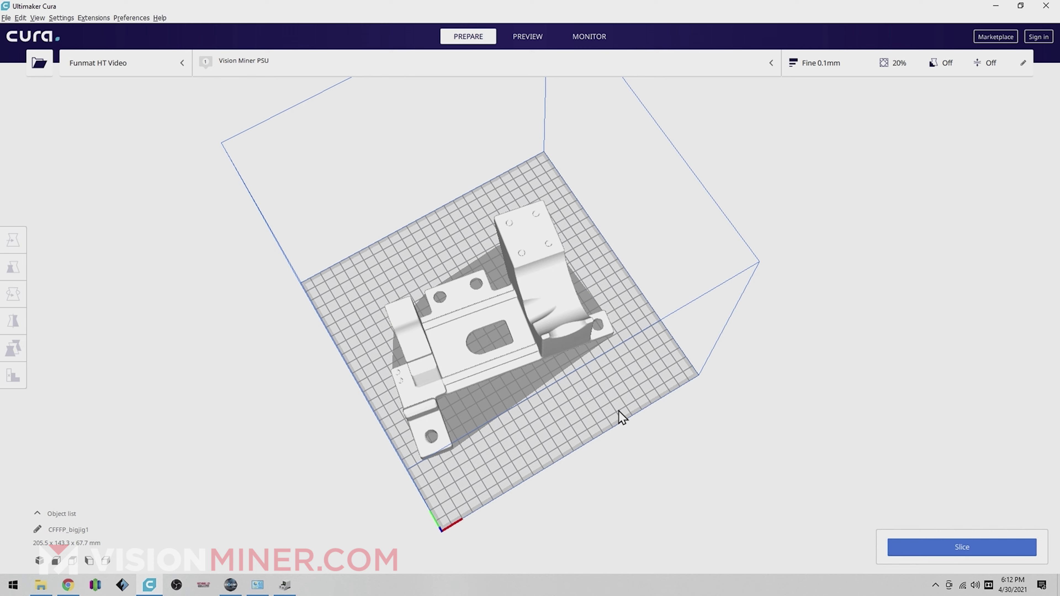
{"action": "right_click_drag", "start_coordinate": [619, 411], "coordinate": [788, 511]}
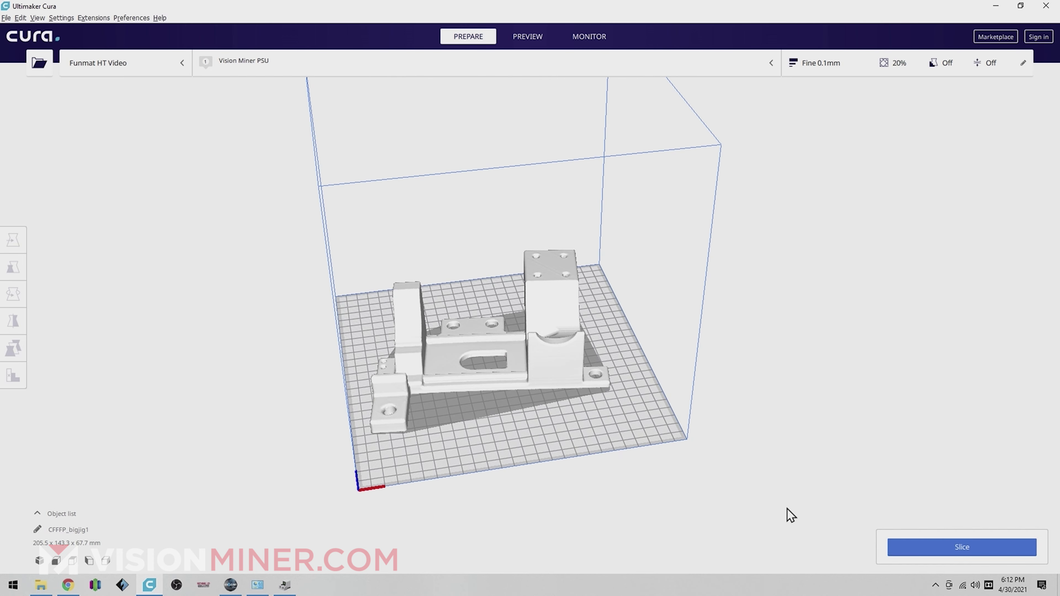
Slice the jig and review the layers in Preview (17 h 5 min, 143 g)
{"action": "left_click", "coordinate": [946, 552]}
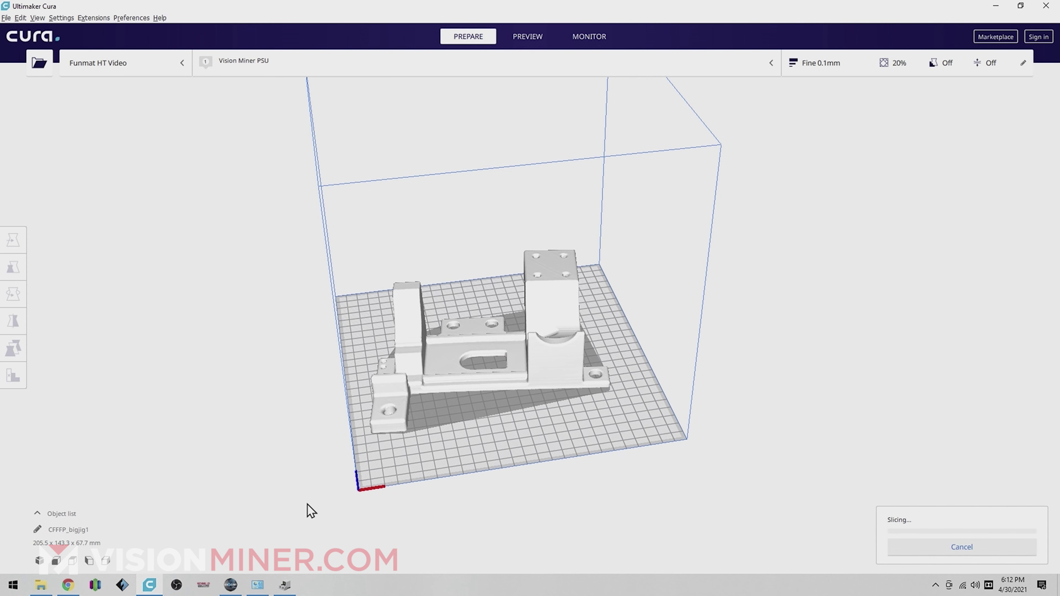
{"action": "left_click", "coordinate": [520, 37]}
{"action": "scroll", "coordinate": [465, 381], "scroll_direction": "up", "scroll_amount": 3}
{"action": "scroll", "coordinate": [466, 381], "scroll_direction": "up", "scroll_amount": 2}
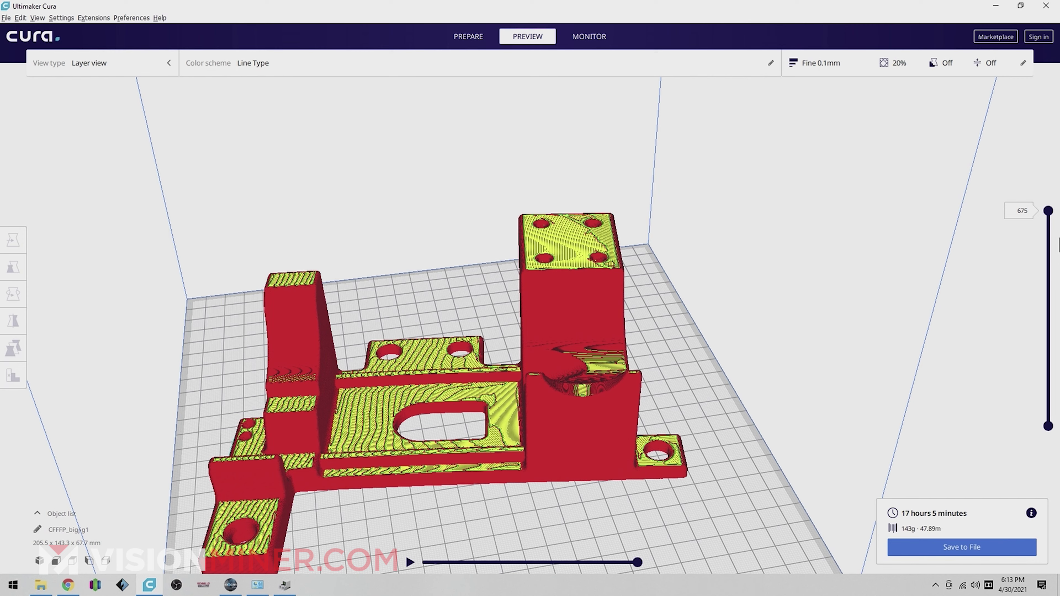
{"action": "left_click_drag", "start_coordinate": [1049, 212], "coordinate": [1025, 186]}
{"action": "scroll", "coordinate": [661, 335], "scroll_direction": "up", "scroll_amount": 3}
{"action": "scroll", "coordinate": [689, 170], "scroll_direction": "up", "scroll_amount": 3}
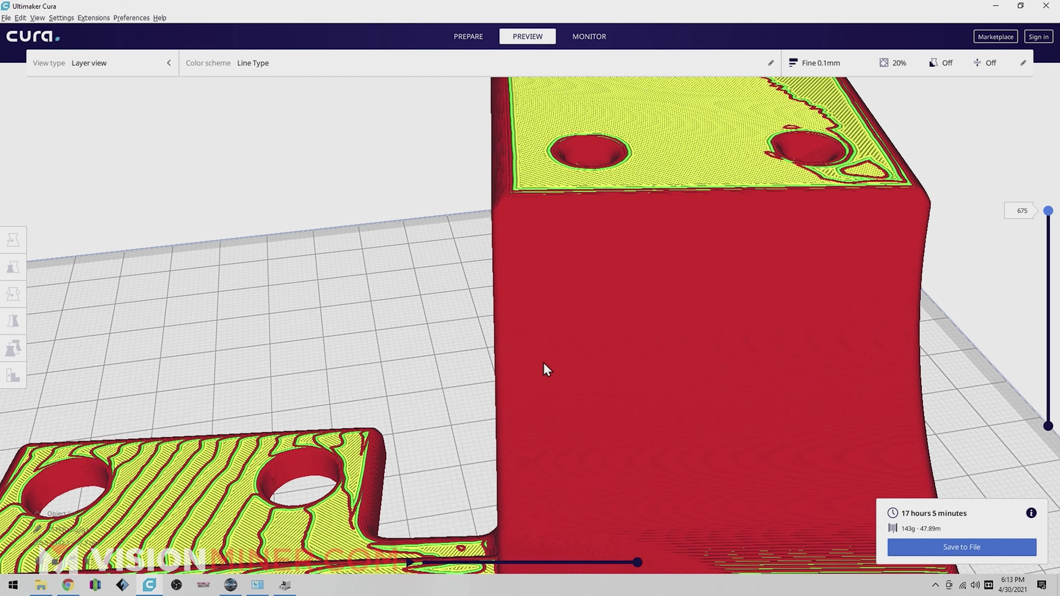
{"action": "scroll", "coordinate": [545, 370], "scroll_direction": "down", "scroll_amount": 8}
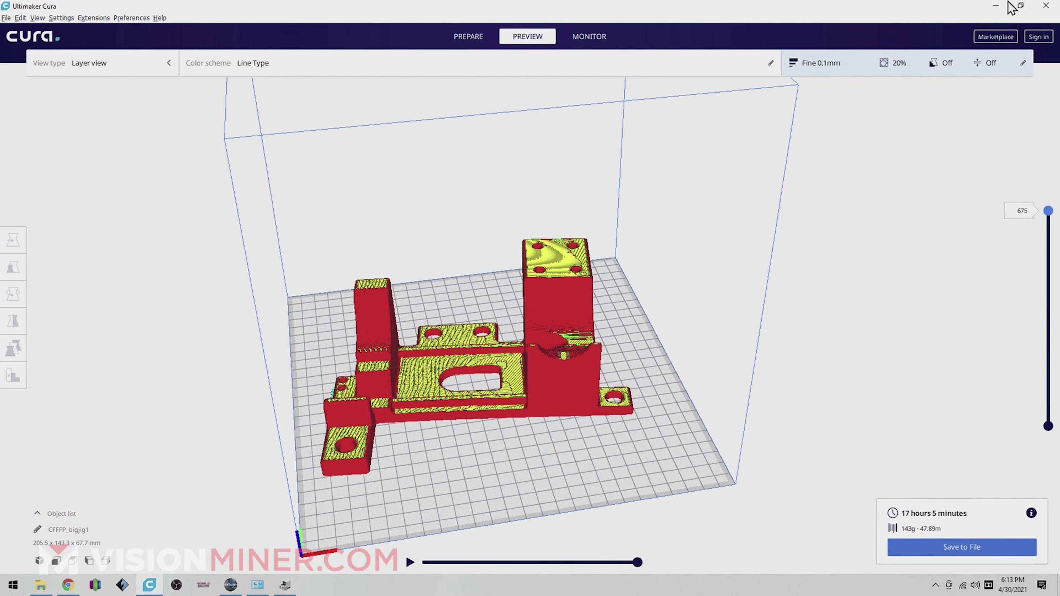